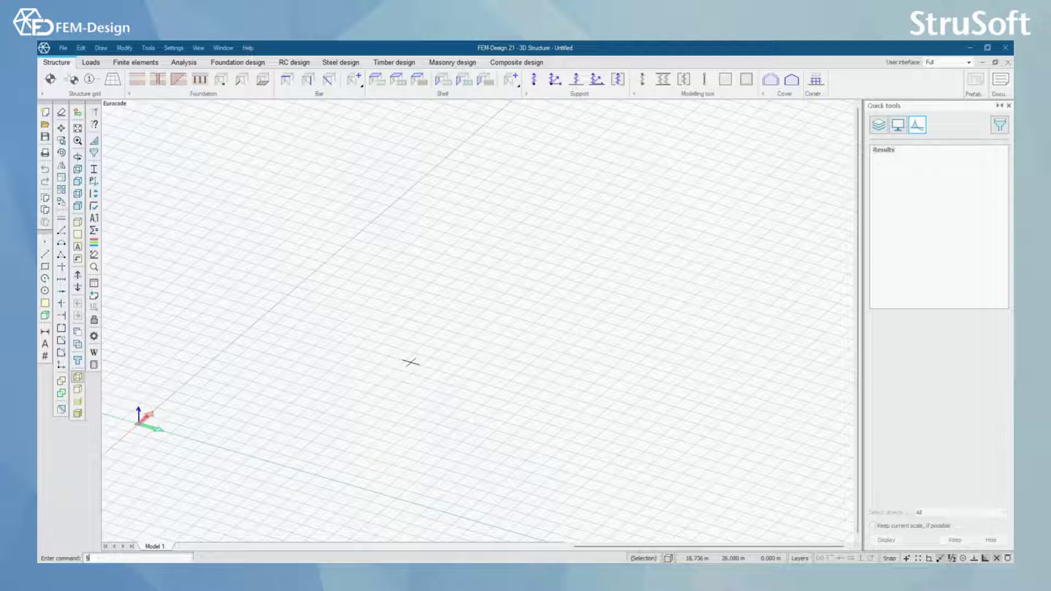
- Open Example.ifc from disk with the file type filter set to IFC files (*.ifc)
click(63, 52)
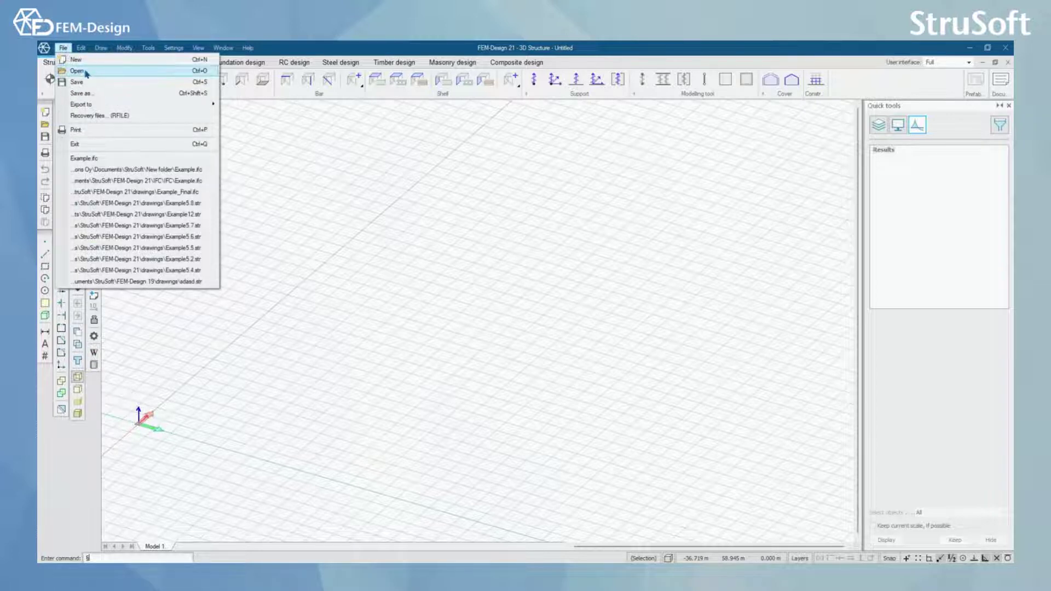
click(82, 71)
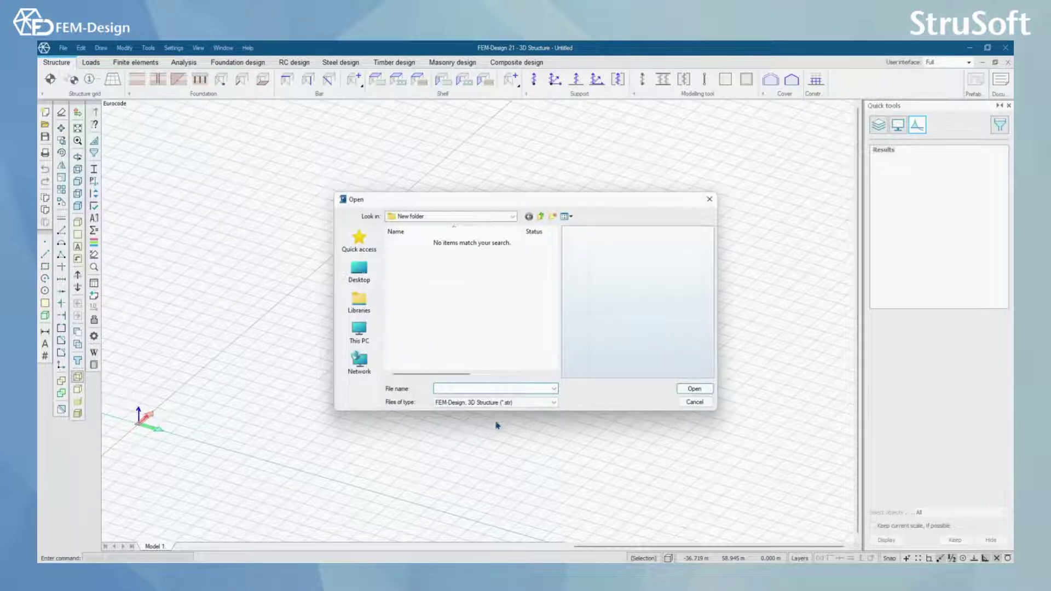
click(514, 402)
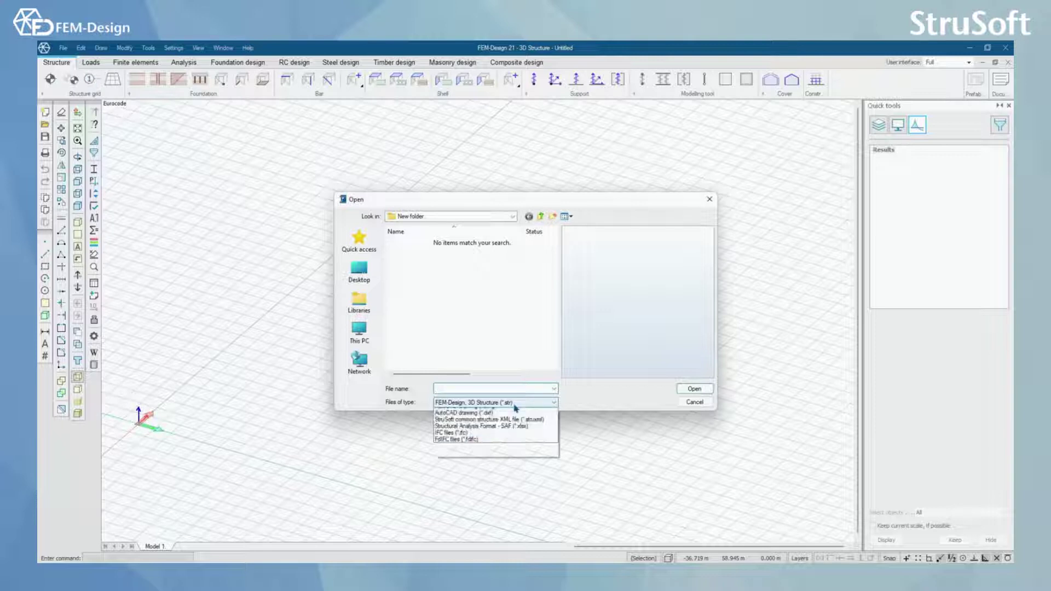
click(515, 472)
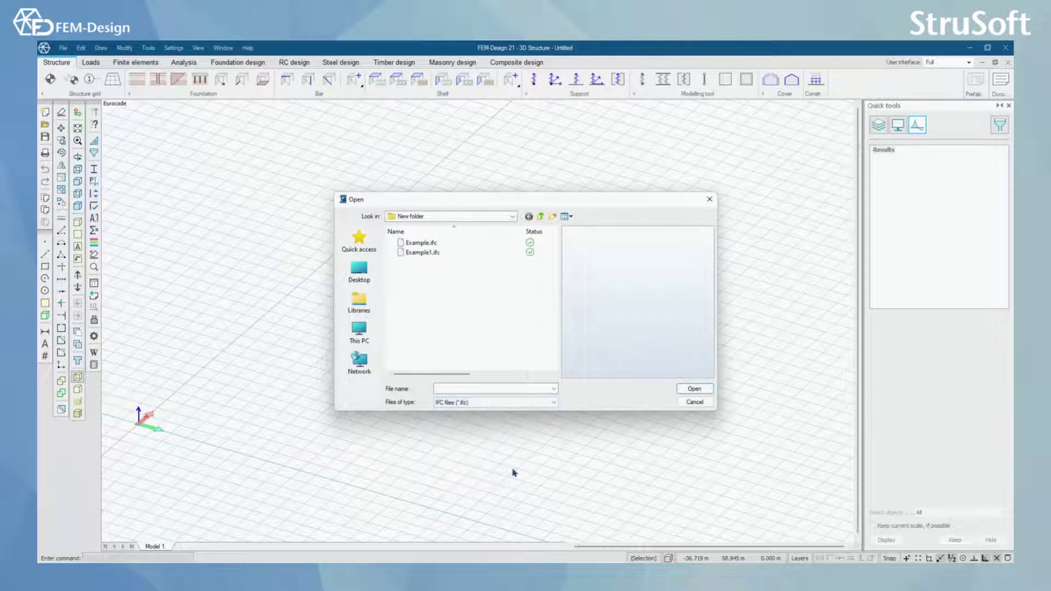
click(433, 244)
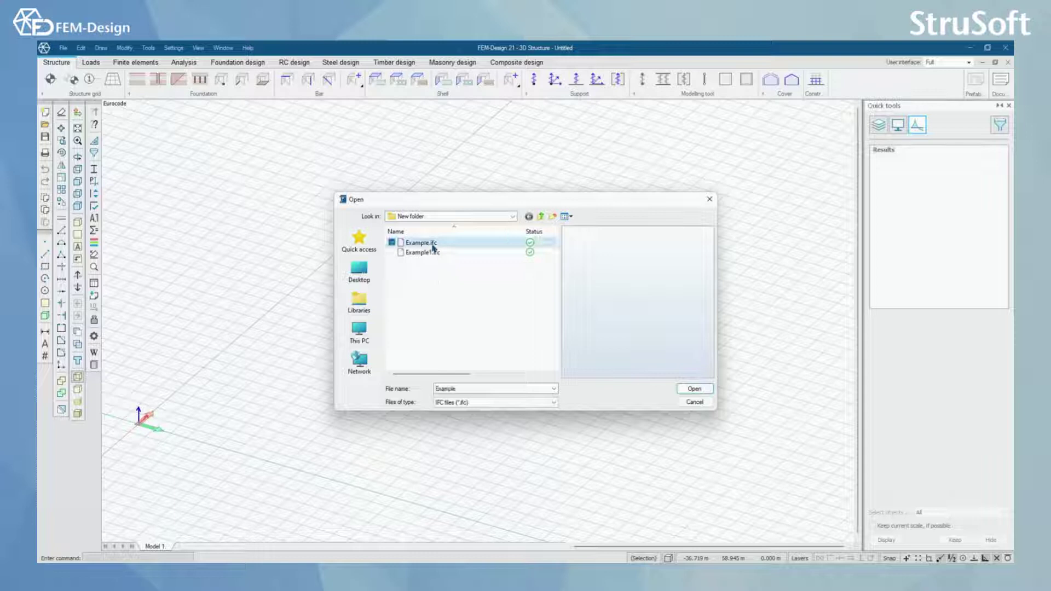
click(694, 389)
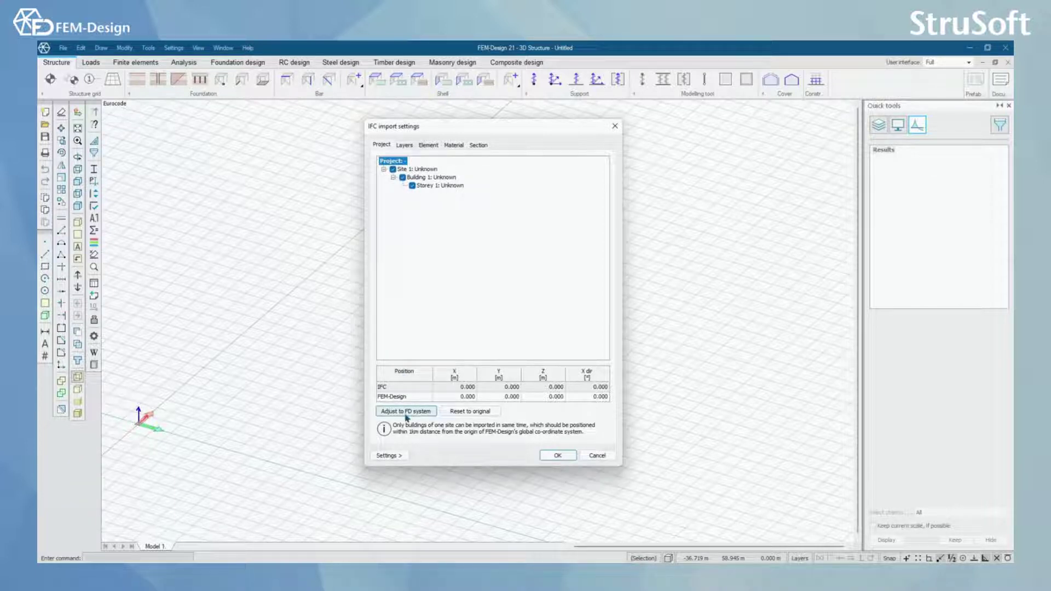
- Try Adjust to FD system, then Reset to original, and keep all six IFC layers included, including FEM-3DPLATE and FEM-3DWALL
click(407, 411)
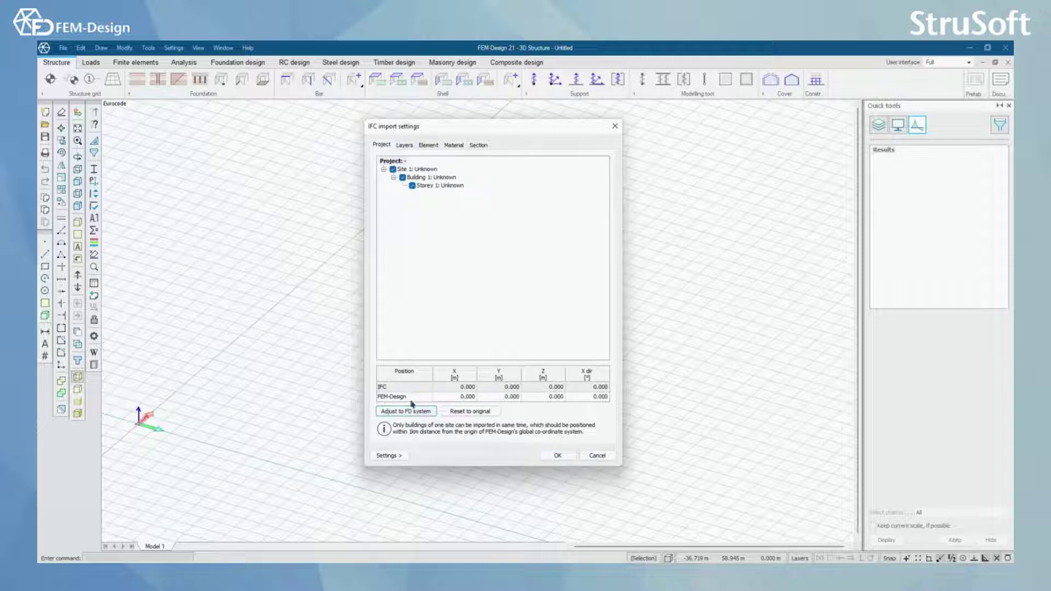
click(476, 412)
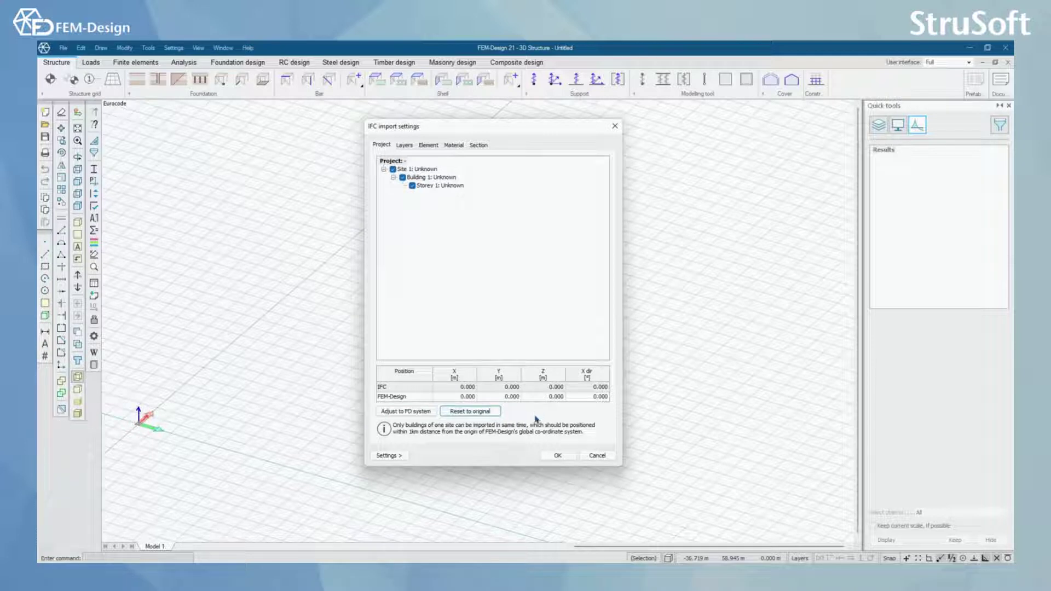
click(408, 149)
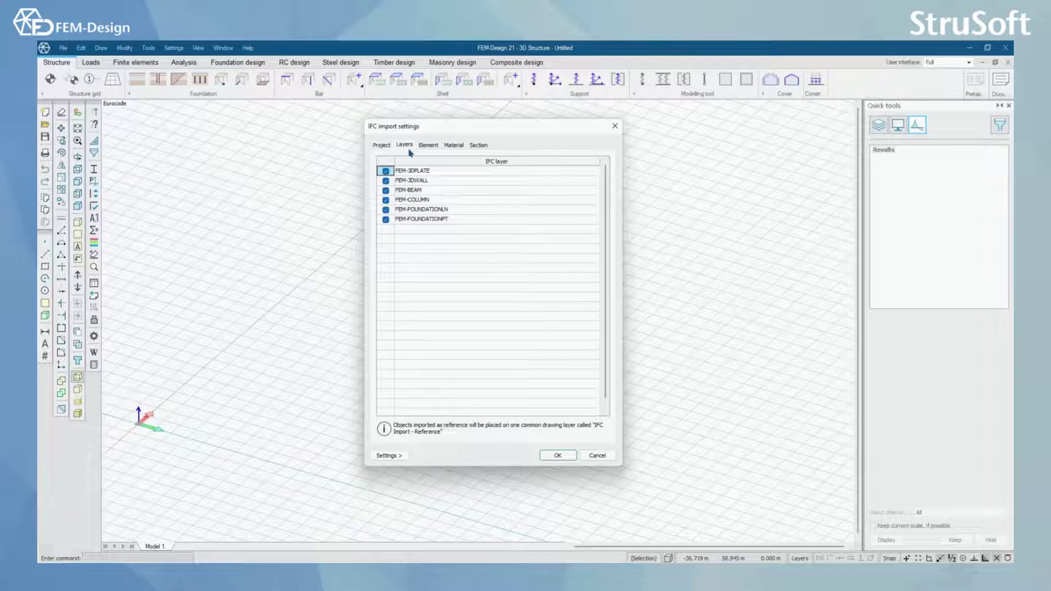
click(386, 172)
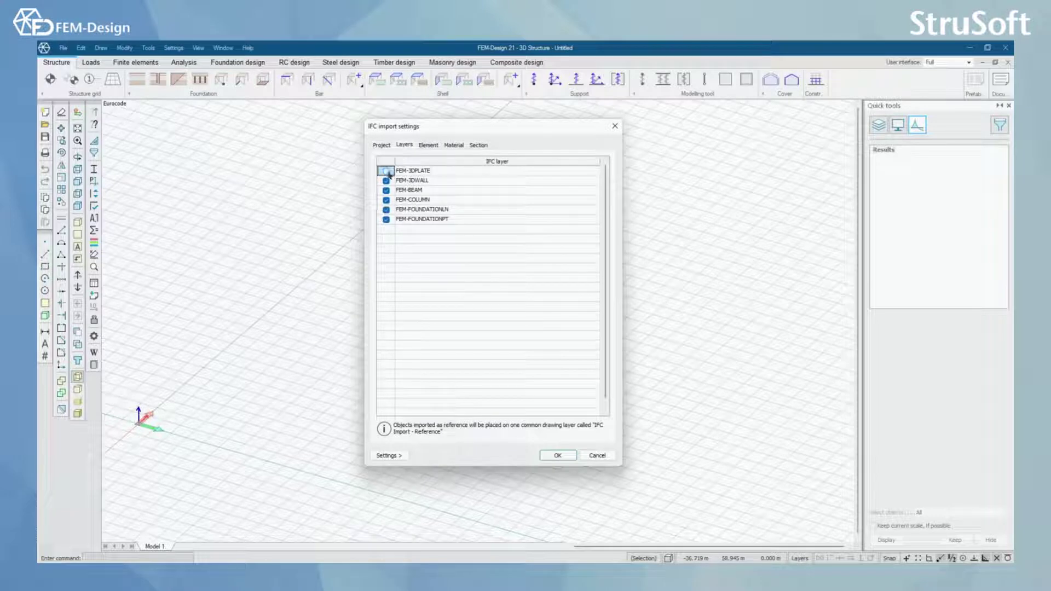
click(387, 172)
click(387, 181)
click(386, 181)
click(428, 145)
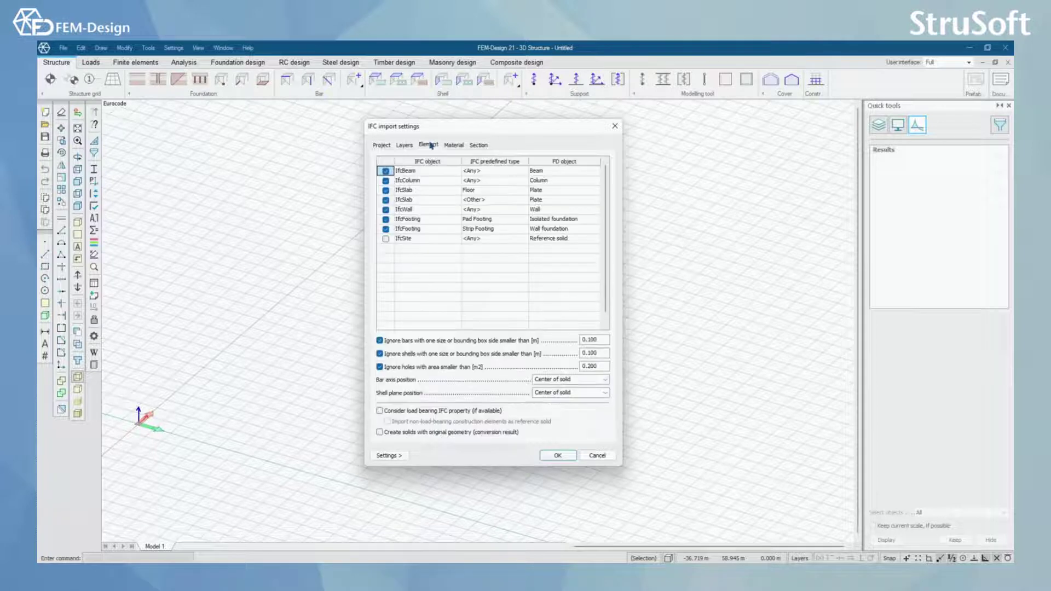
click(386, 172)
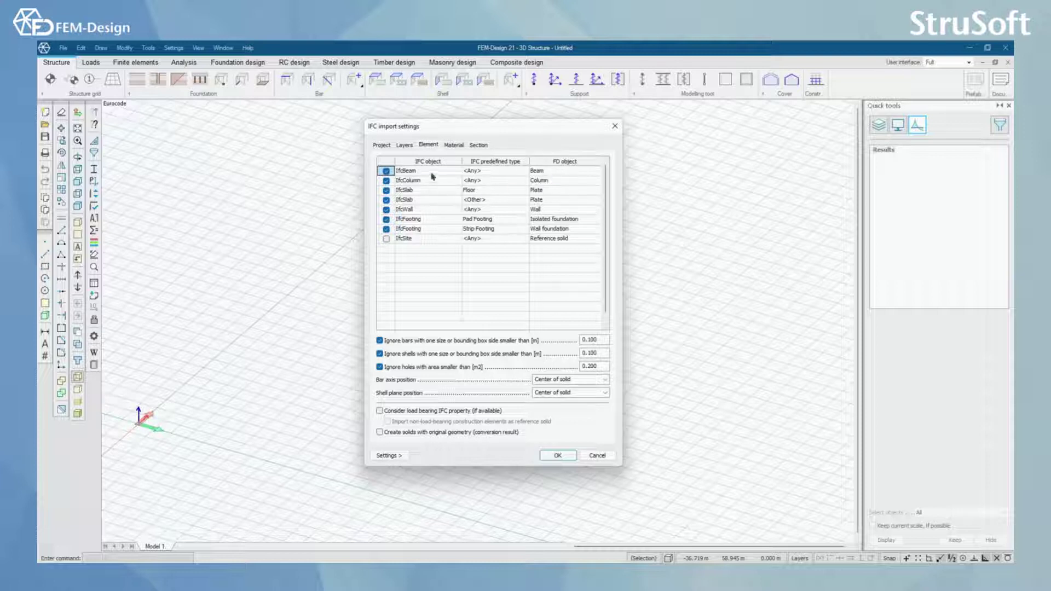
click(563, 175)
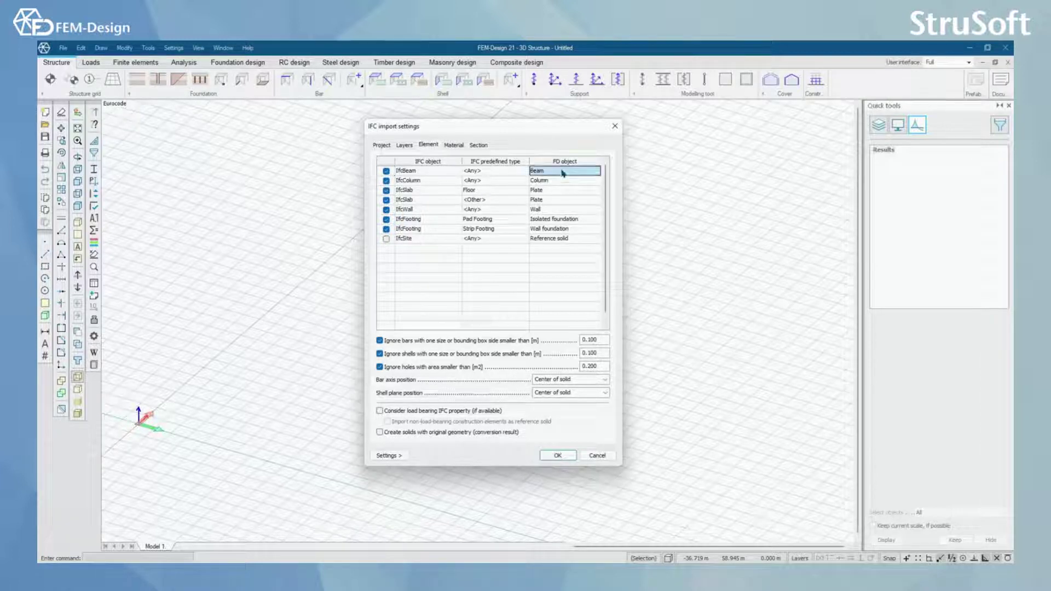
click(569, 173)
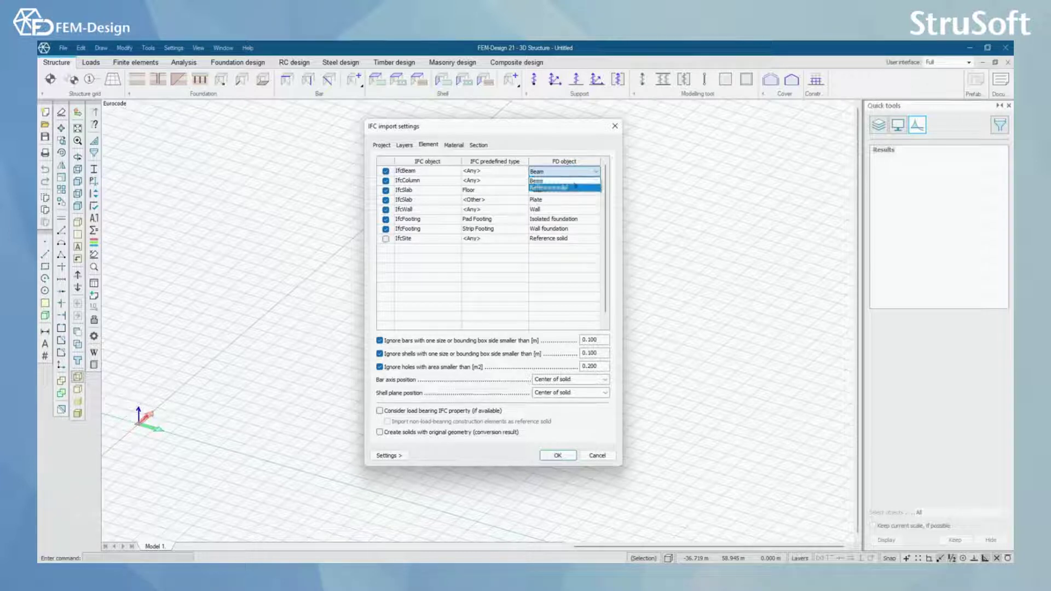
click(577, 181)
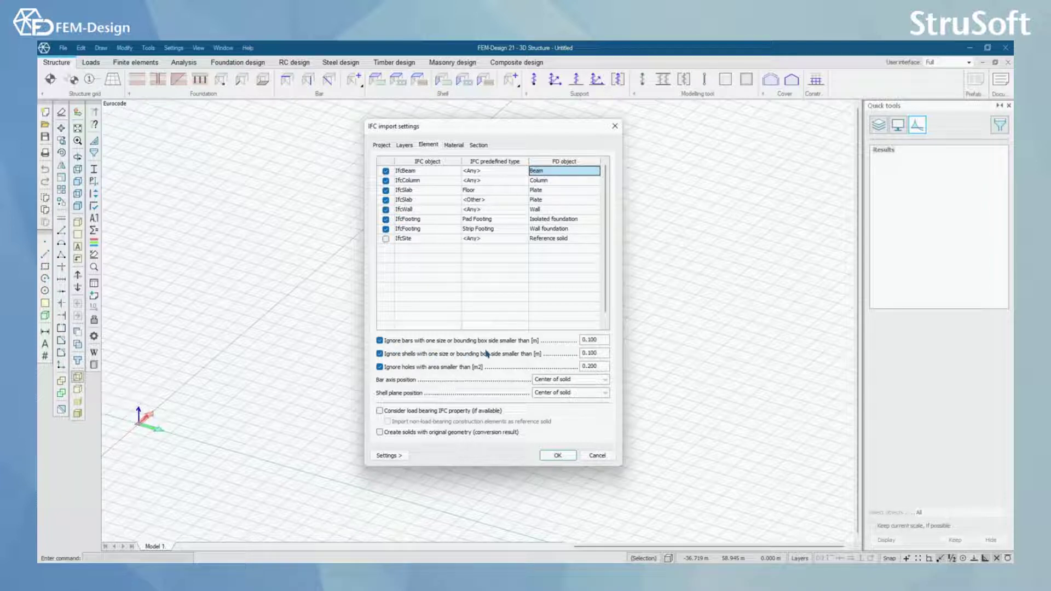
- Check the 0.100 Ignore bars threshold and leave Consider load bearing IFC property off
click(590, 338)
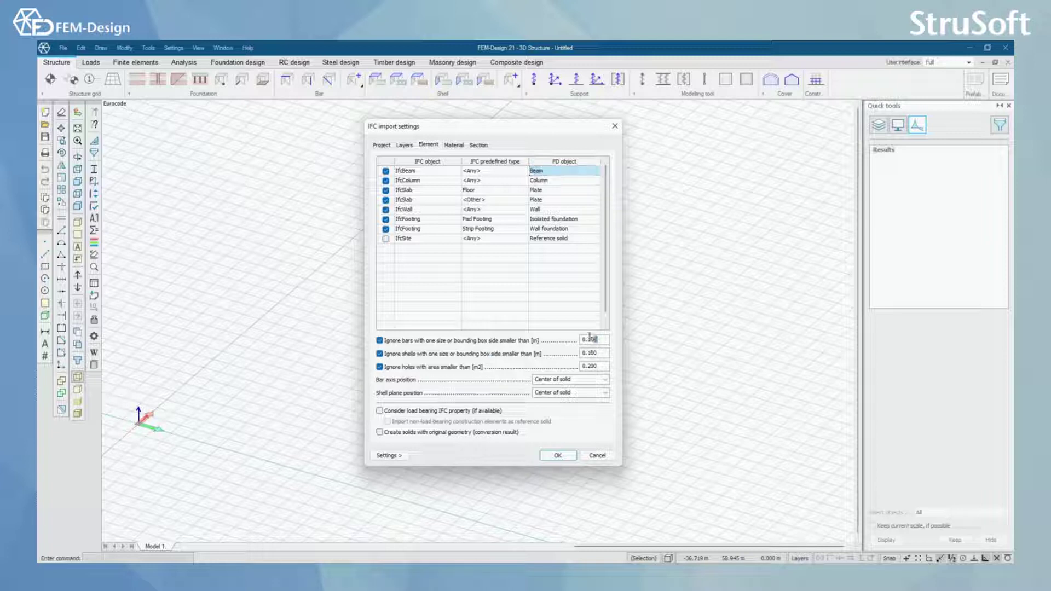
double_click(589, 339)
click(380, 412)
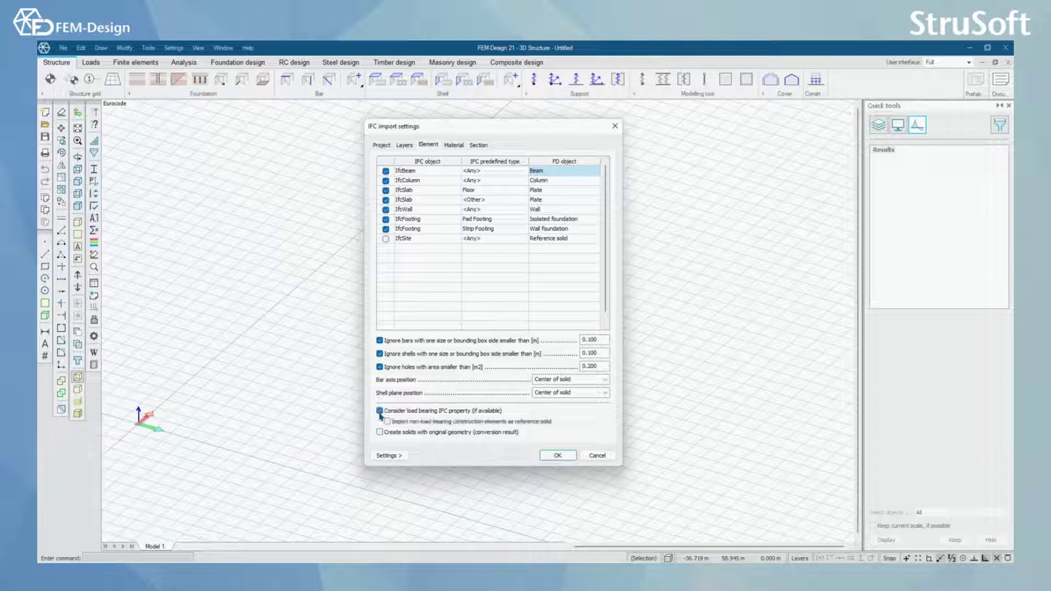
click(380, 411)
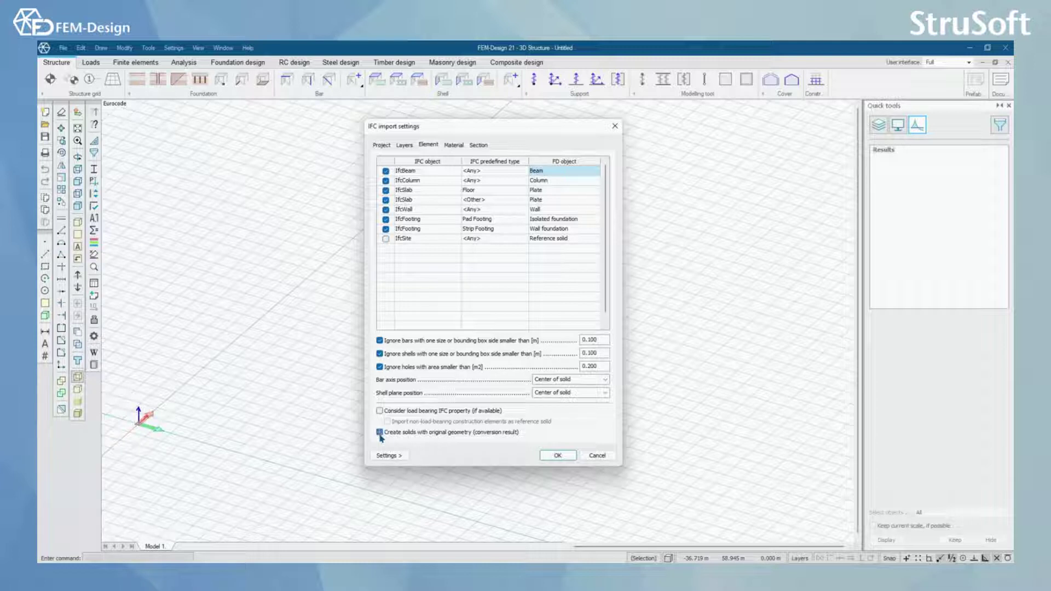
- Browse the concrete material library for the C25/30 material without changing it
click(454, 145)
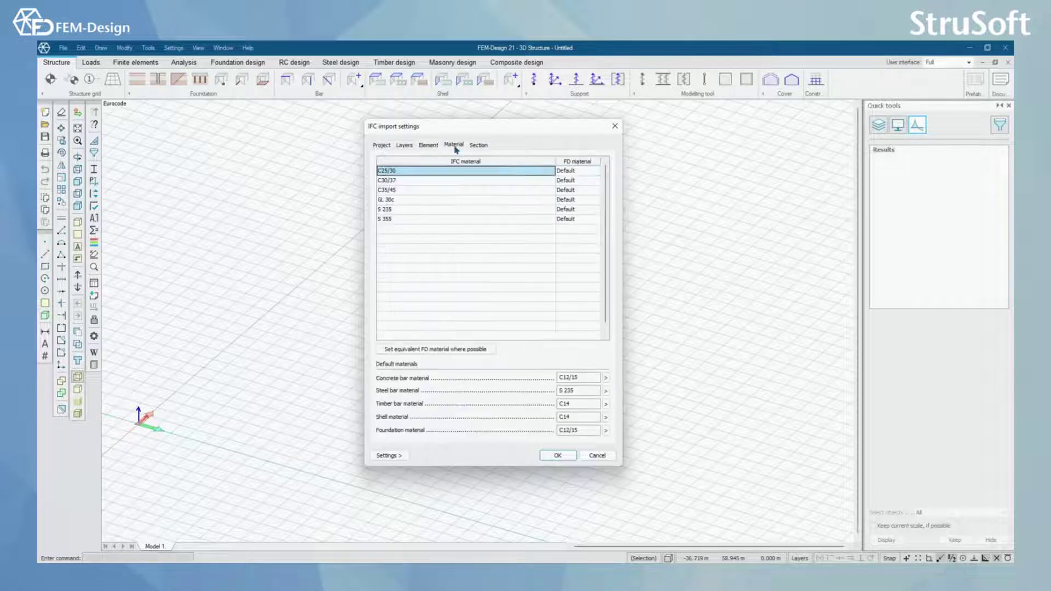
click(575, 171)
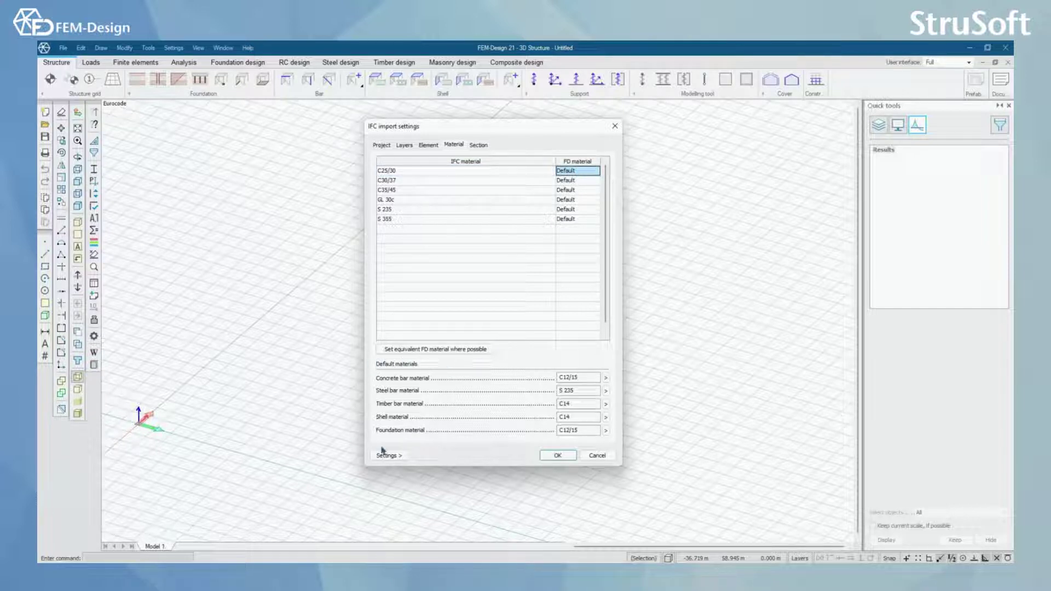
click(606, 378)
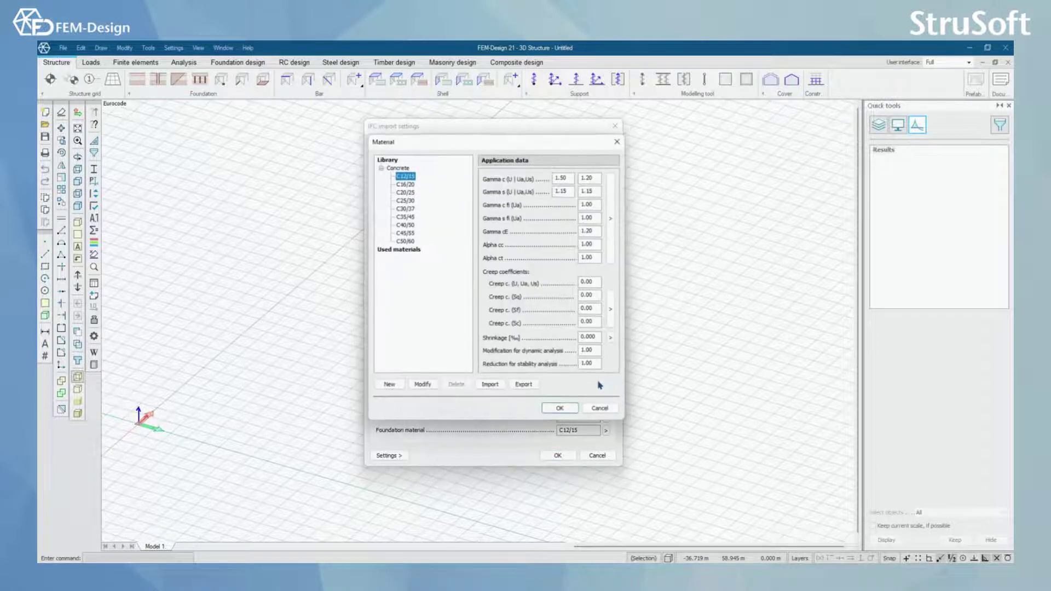
drag(519, 143, 662, 162)
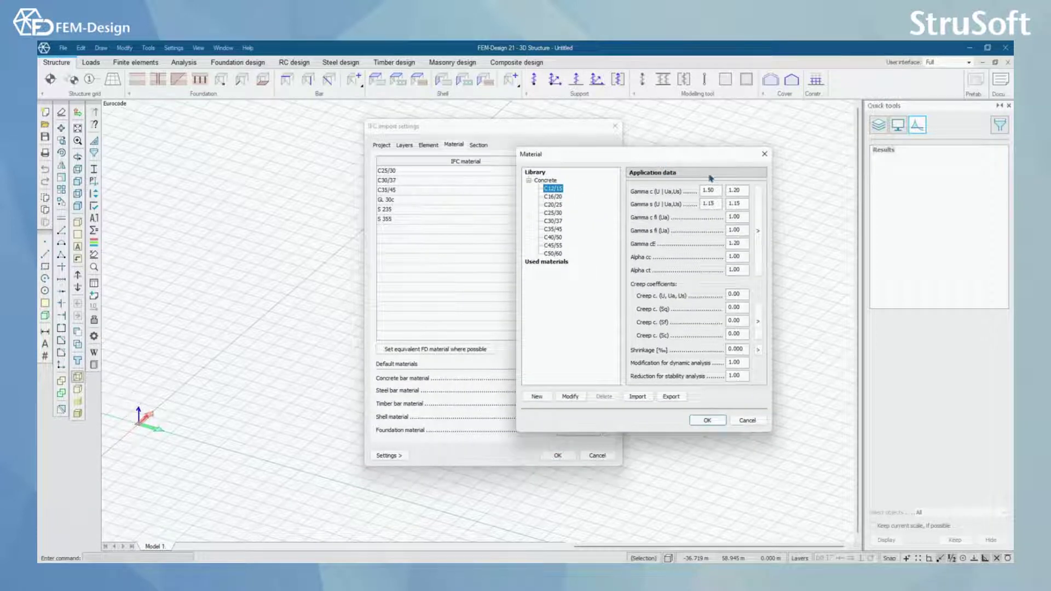
click(764, 155)
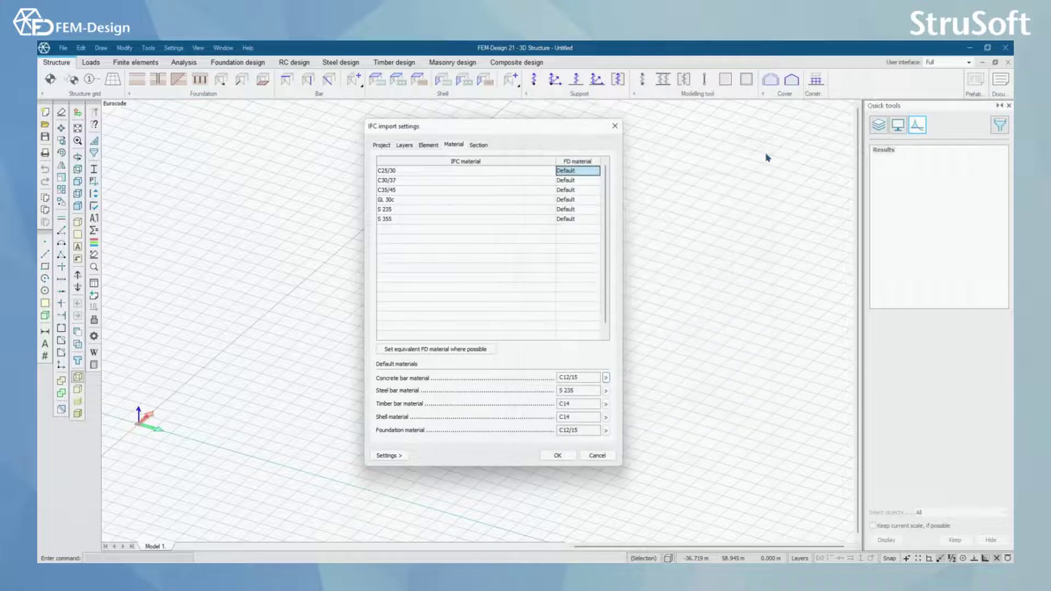
- Match all IFC materials to equivalent FEM-Design materials and check the C25/30 assignment
click(438, 353)
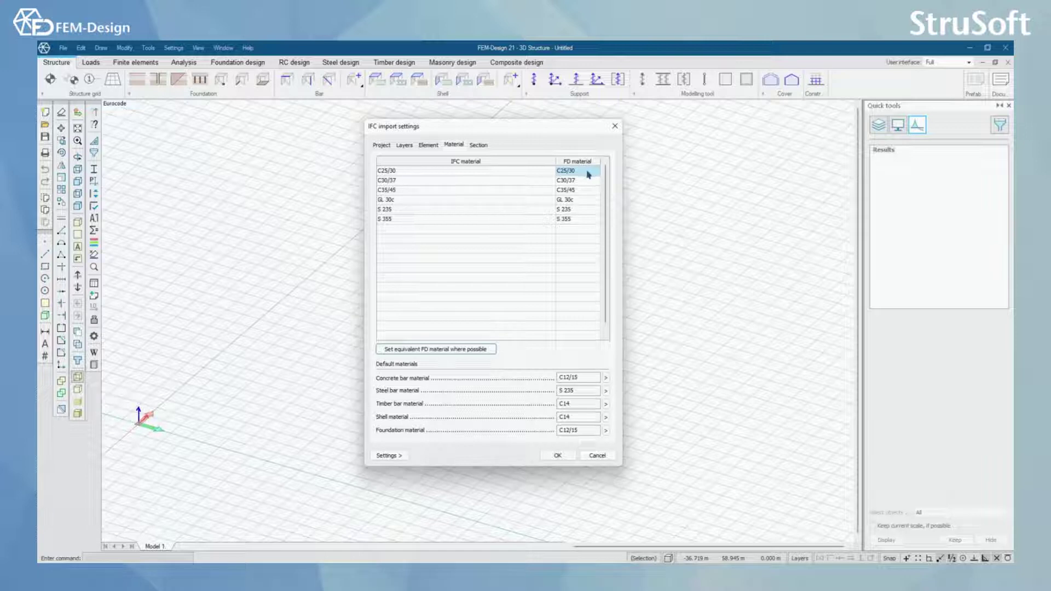
click(589, 174)
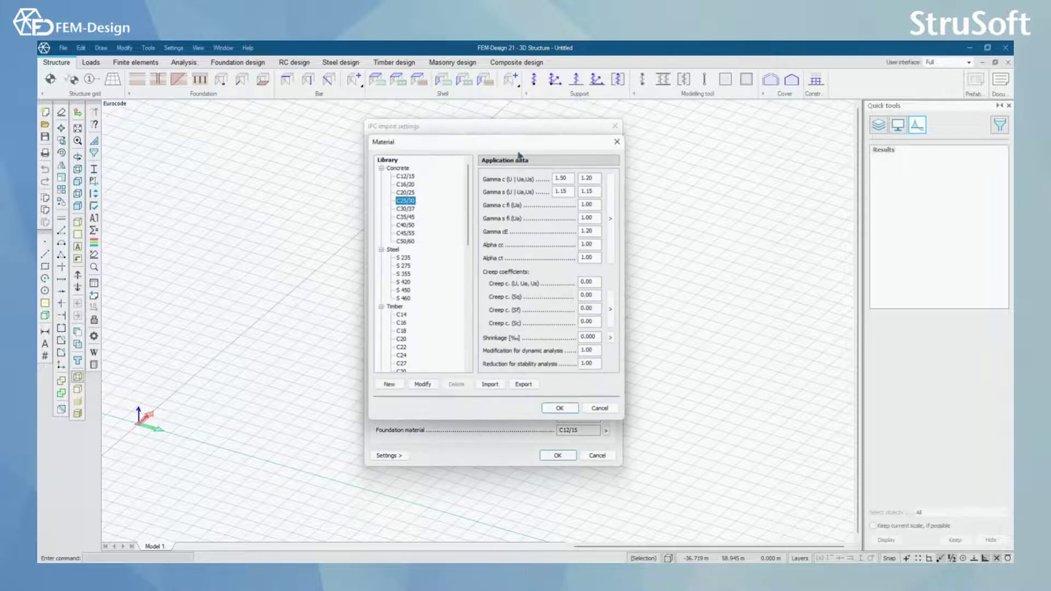
drag(586, 162, 681, 146)
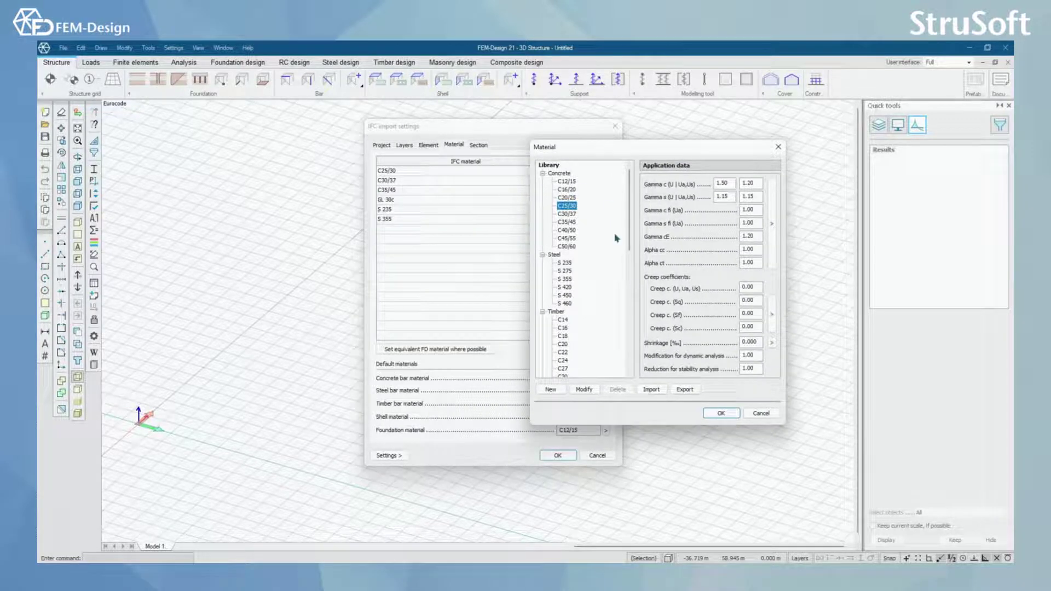
click(778, 147)
- Review the section mapping, keeping Create new for the Glulam 90x315 profile
click(484, 146)
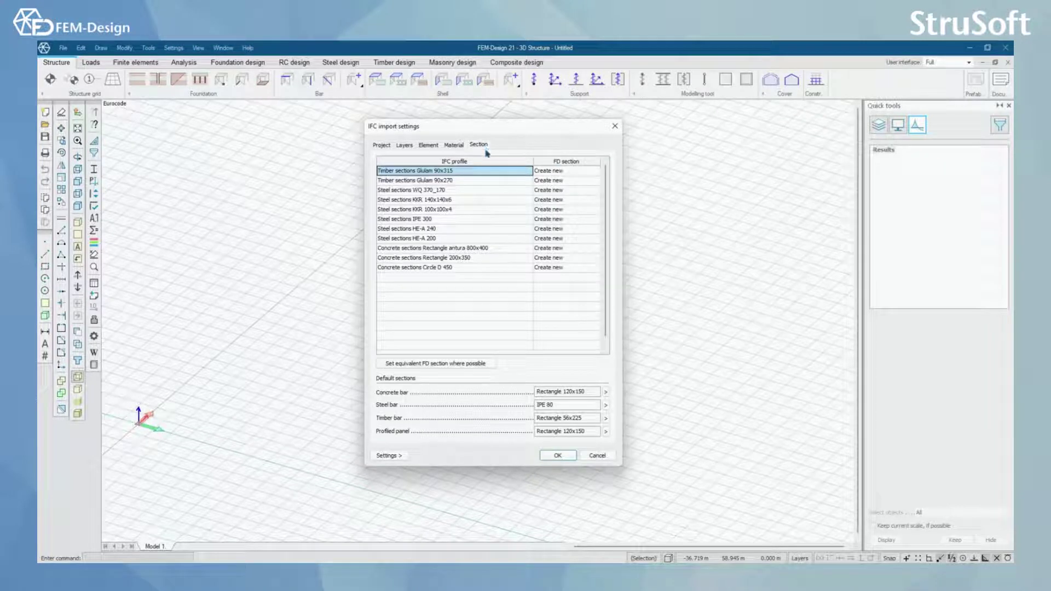
click(575, 172)
click(576, 172)
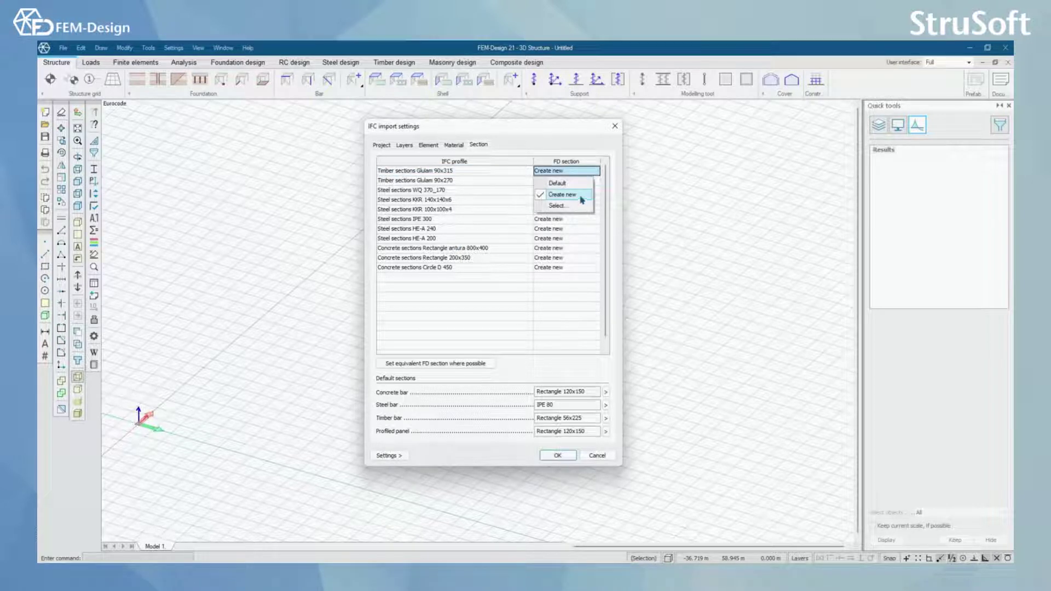
click(576, 148)
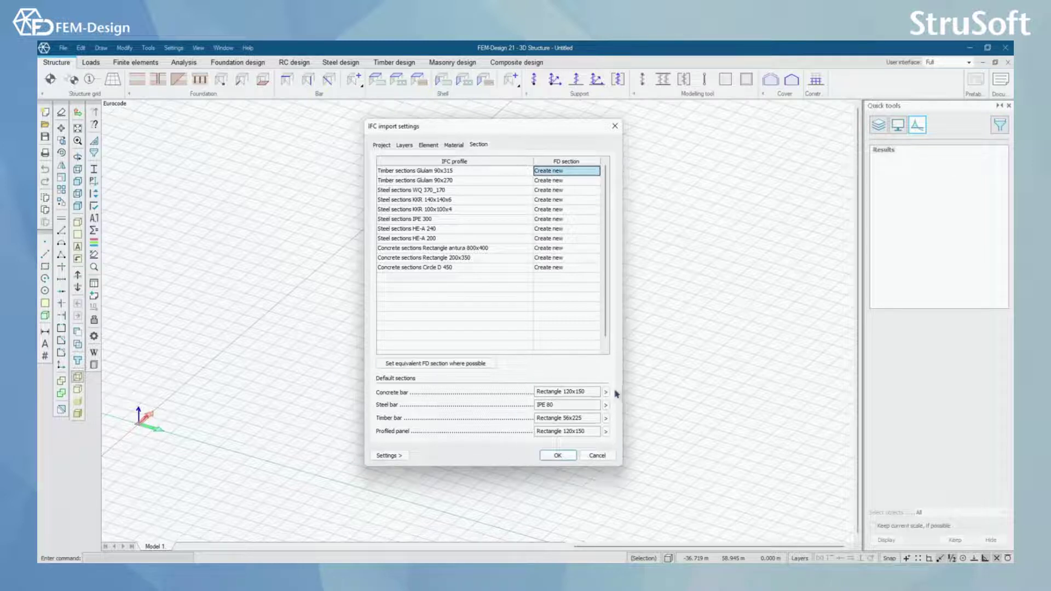
- Match profiles to equivalent FD sections, verify VKR, KKR 100x100x4 and IPE 300, then process the import
click(458, 368)
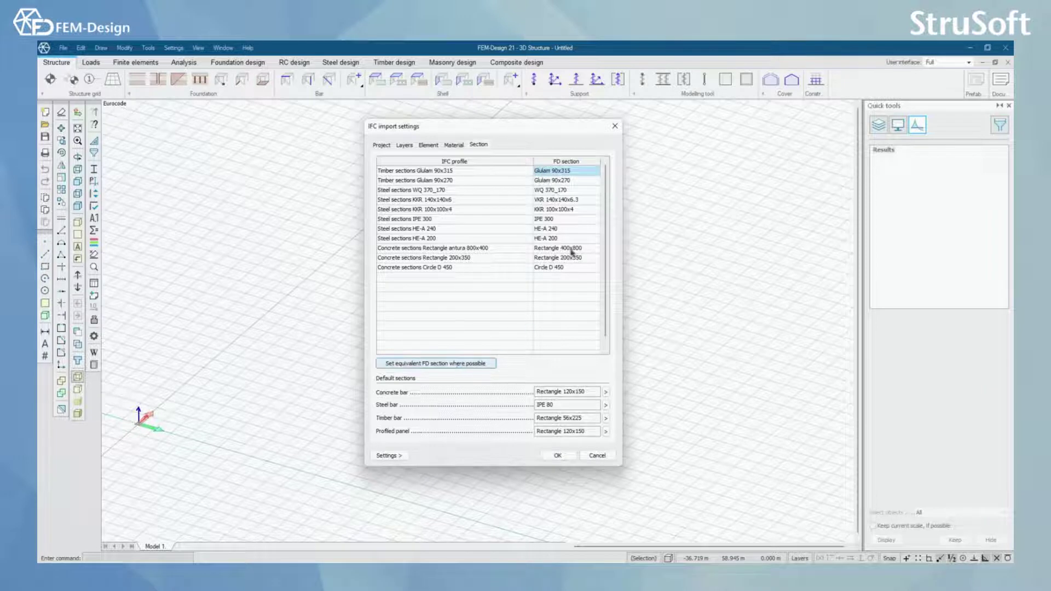
click(579, 181)
click(578, 200)
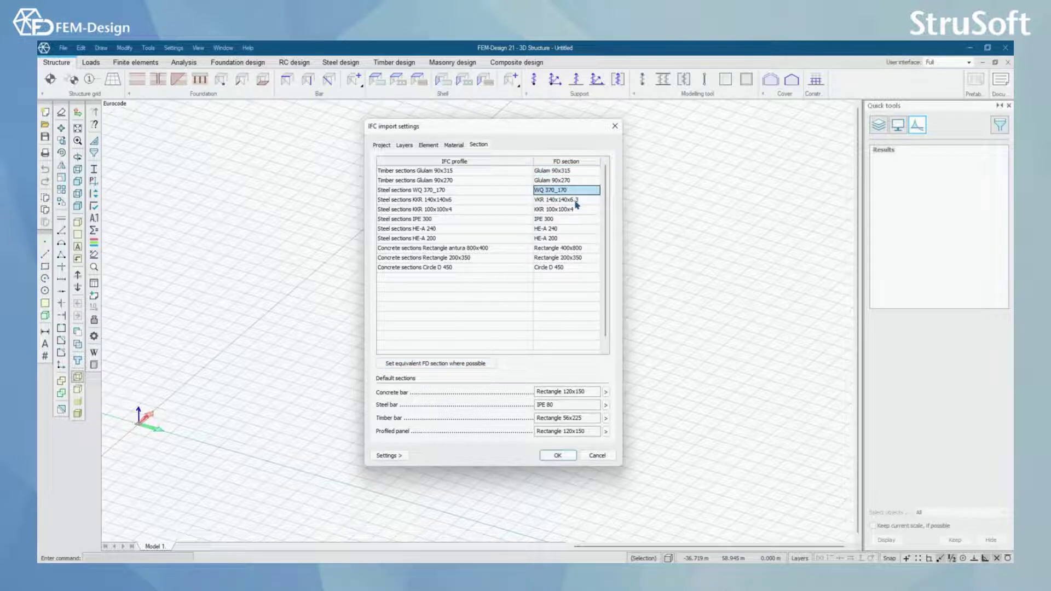
click(577, 200)
click(577, 211)
click(577, 211)
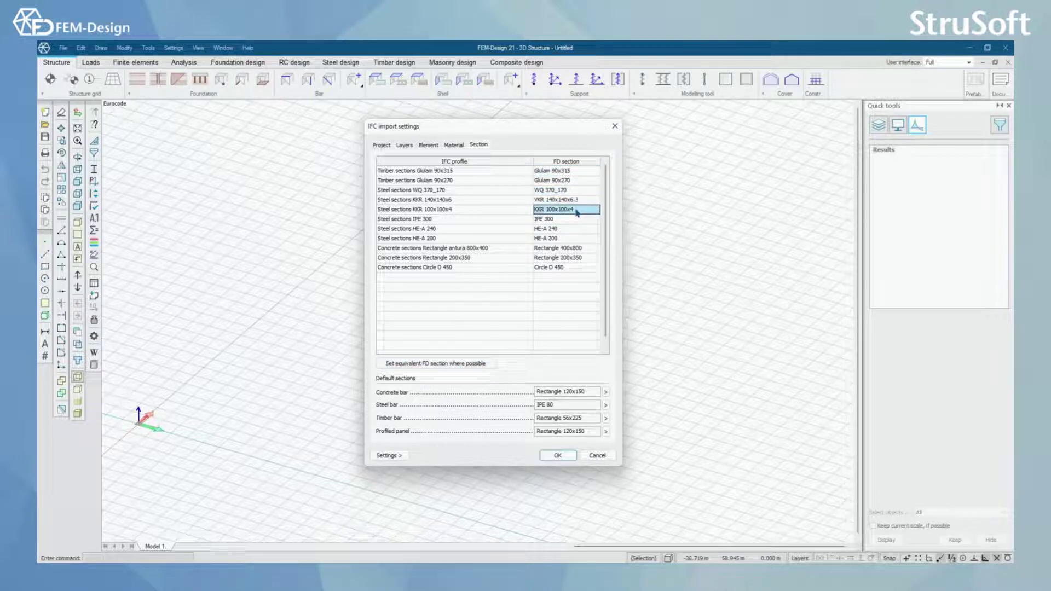
click(578, 219)
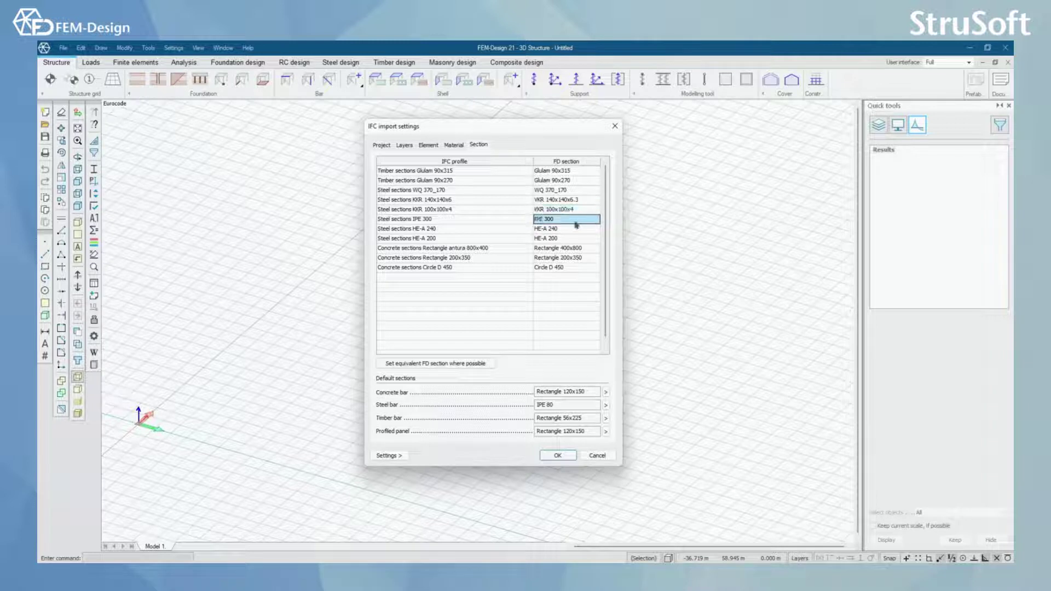
click(558, 455)
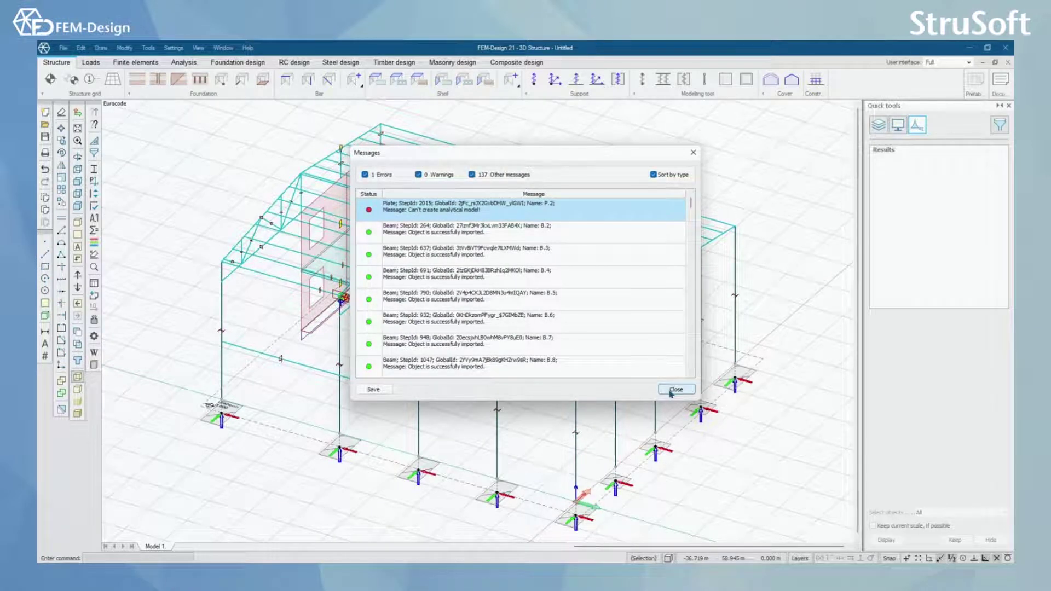
- Move the message list aside and inspect the plate import error and the beam B.2 message
drag(514, 164, 554, 145)
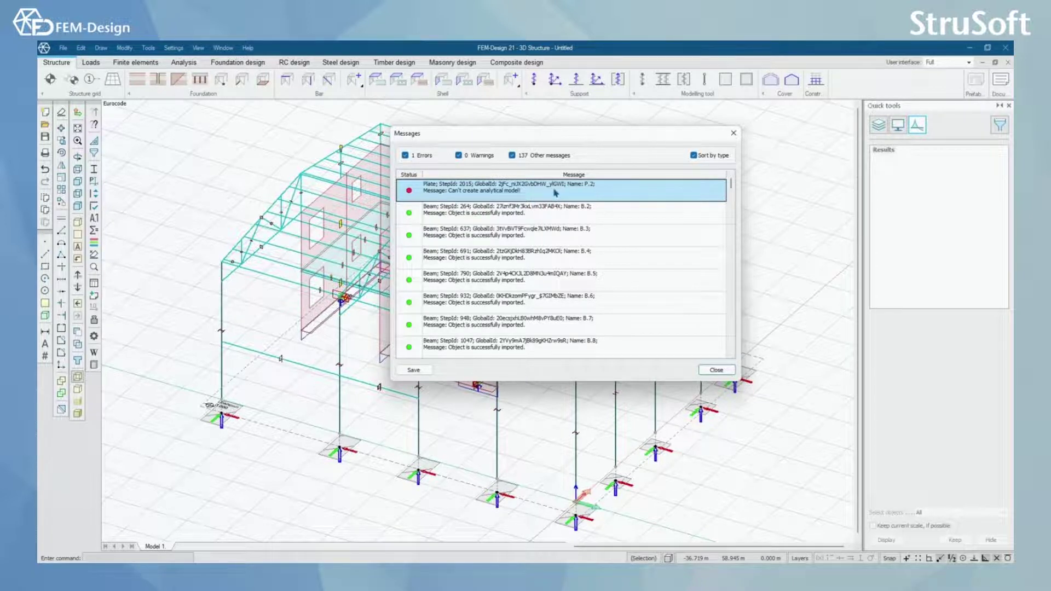
click(540, 216)
click(525, 197)
drag(558, 140, 568, 150)
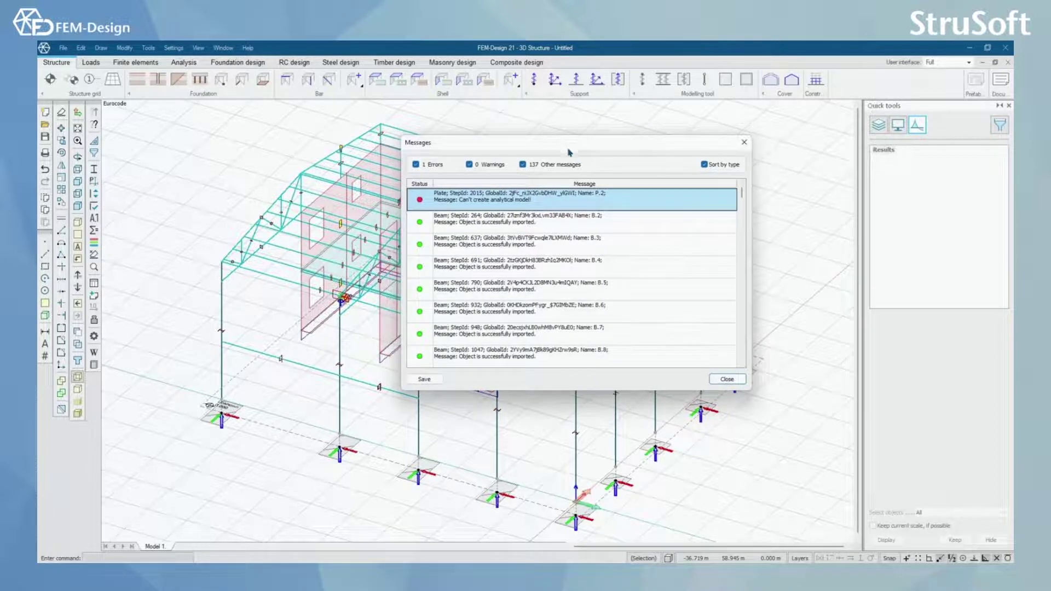
click(522, 226)
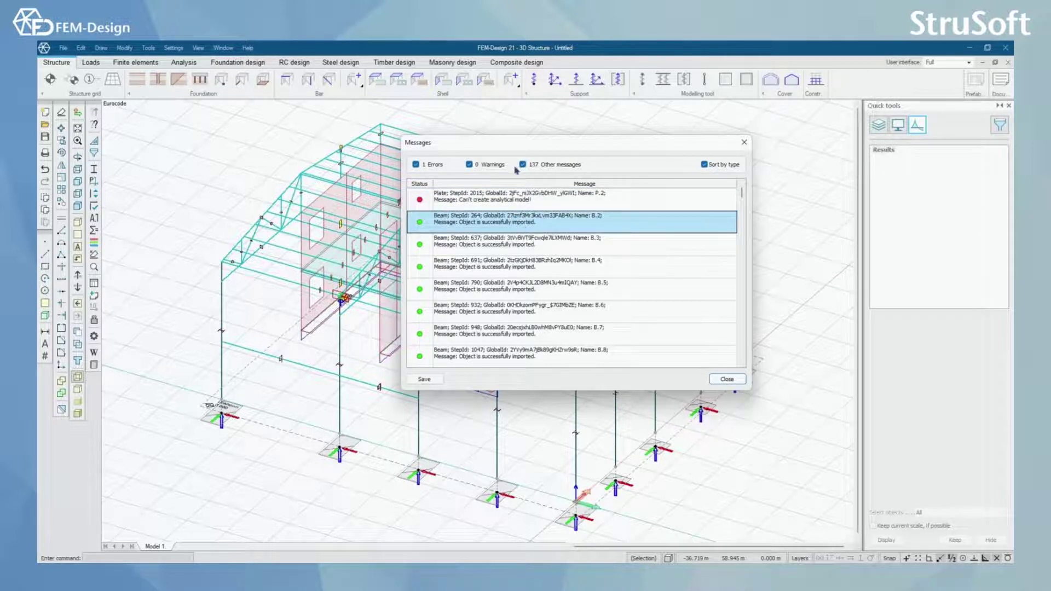
- Turn off the Warnings and Errors filters, review the beam messages through B.6, and close the report
click(469, 164)
click(416, 164)
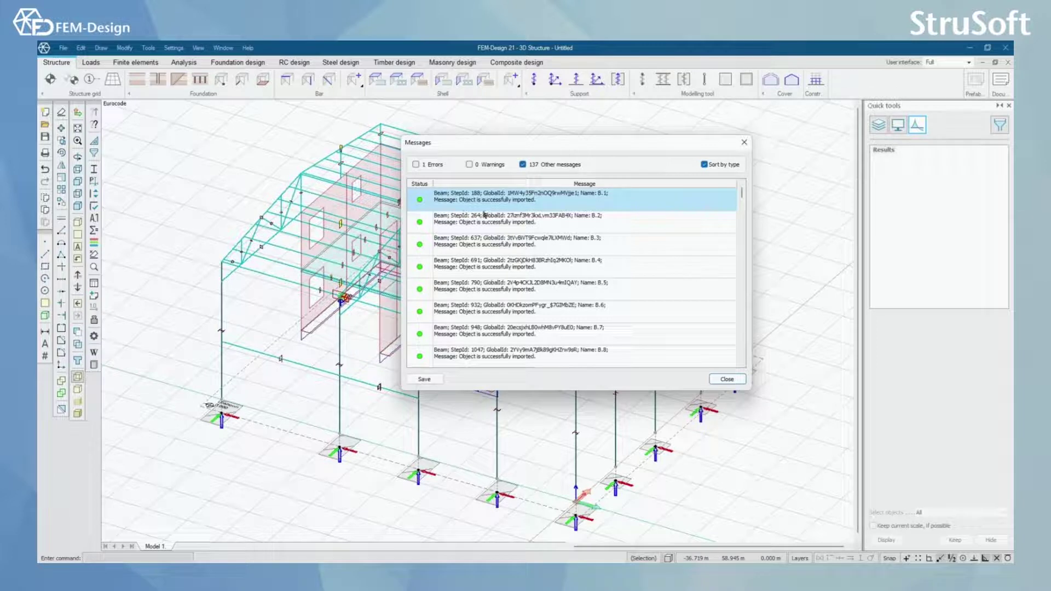
click(508, 221)
click(510, 246)
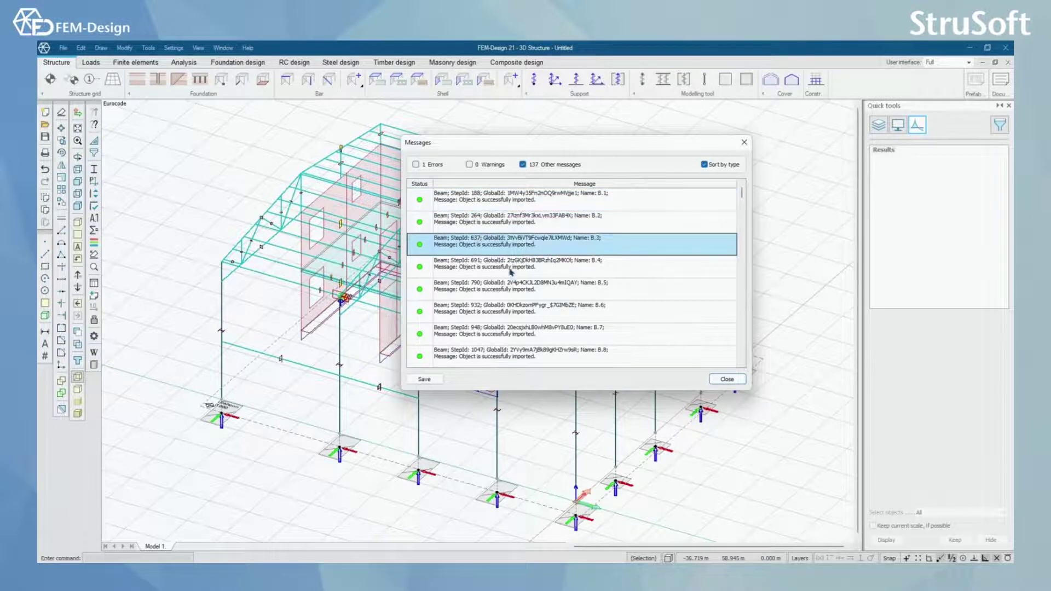
click(512, 272)
click(515, 295)
click(515, 310)
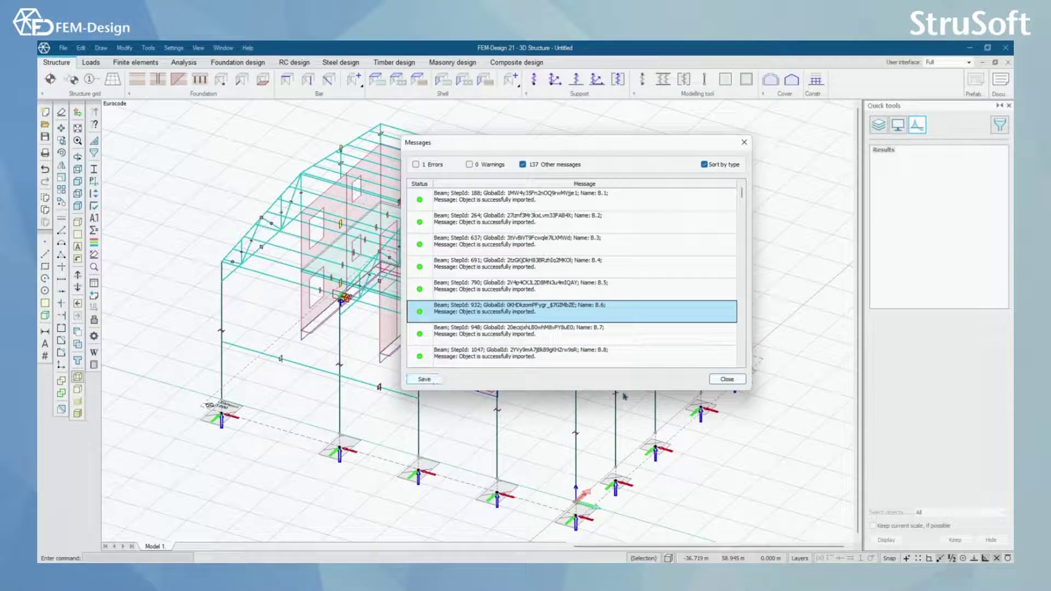
click(728, 380)
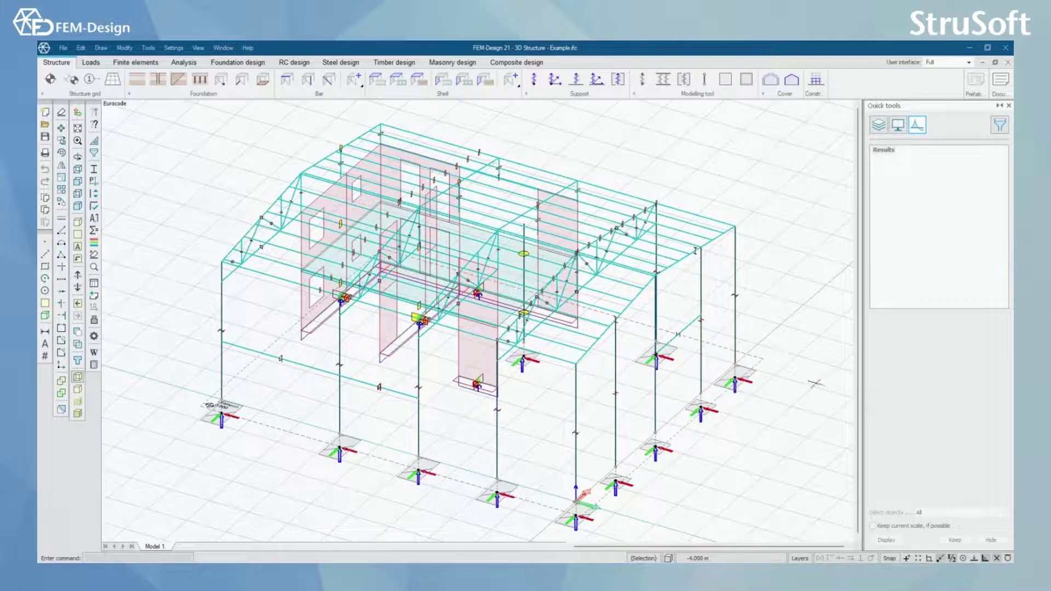
scroll(283, 302, up, 5)
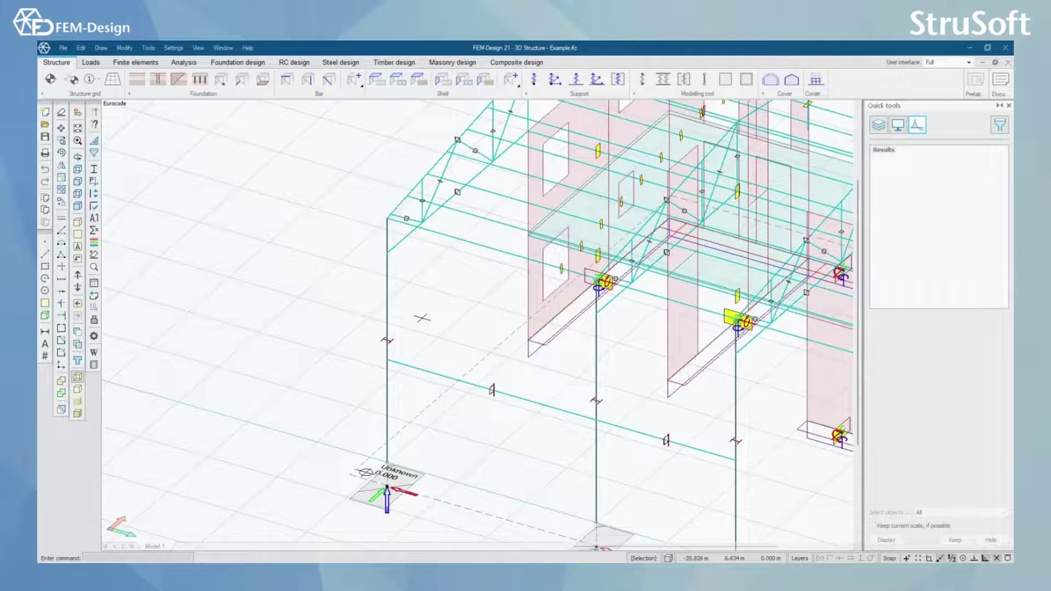
click(422, 299)
right_click(367, 318)
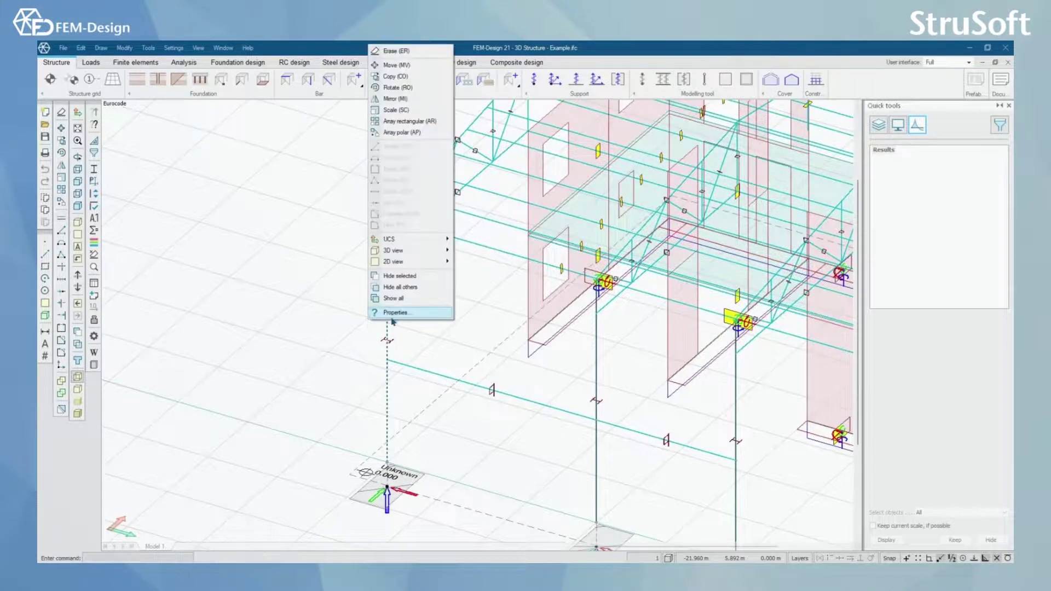
click(390, 316)
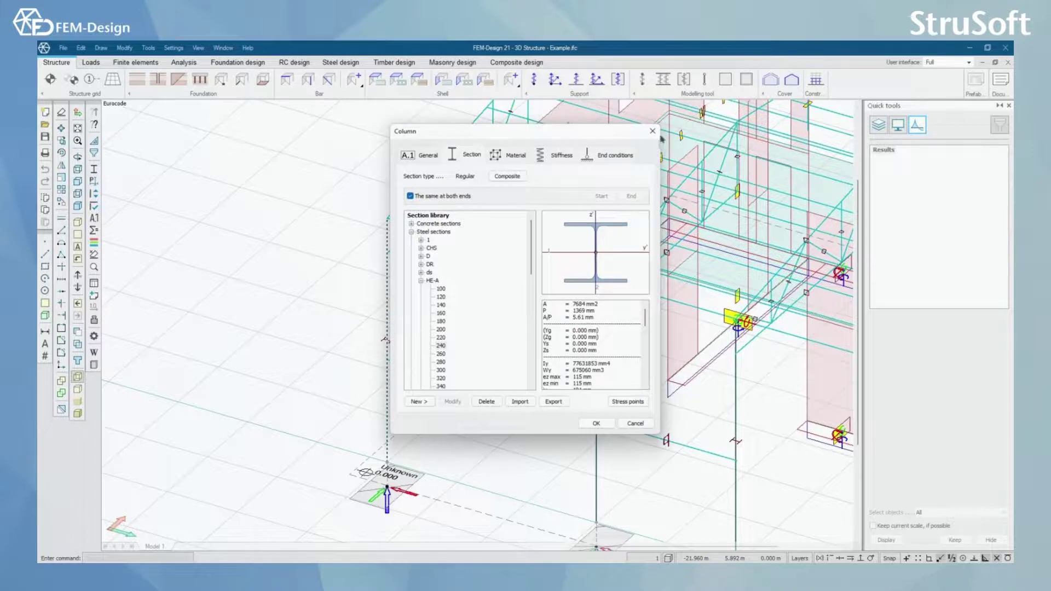
click(652, 132)
scroll(536, 284, down, 5)
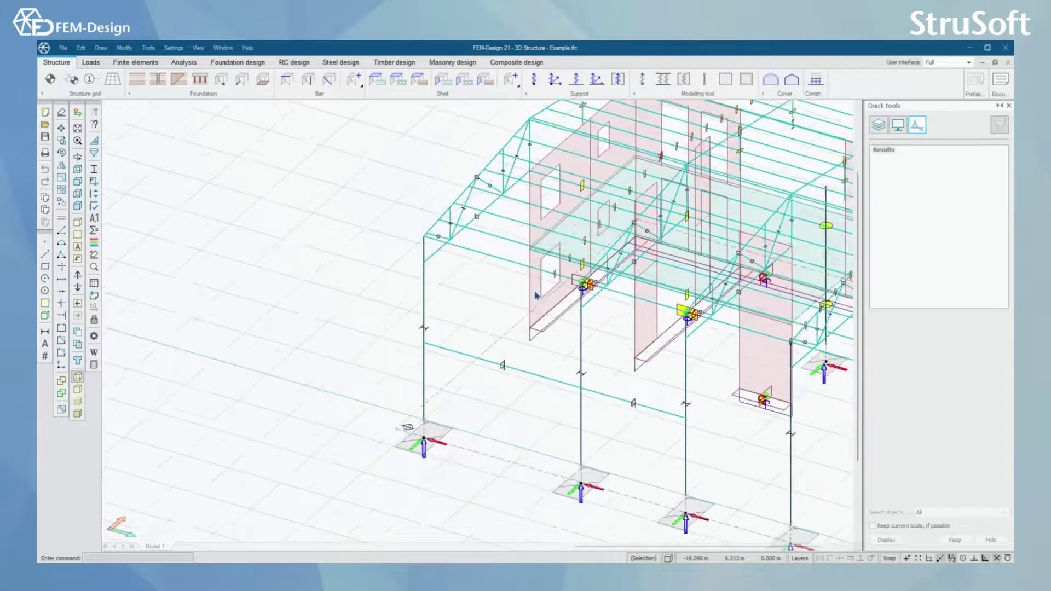
scroll(821, 263, up, 3)
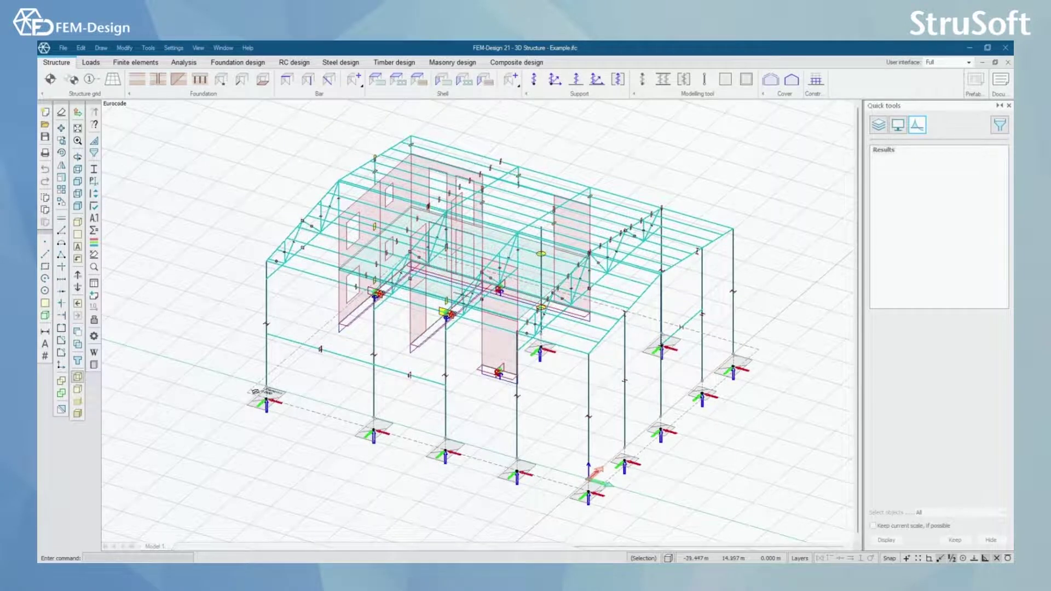
middle_drag(567, 380, 547, 392)
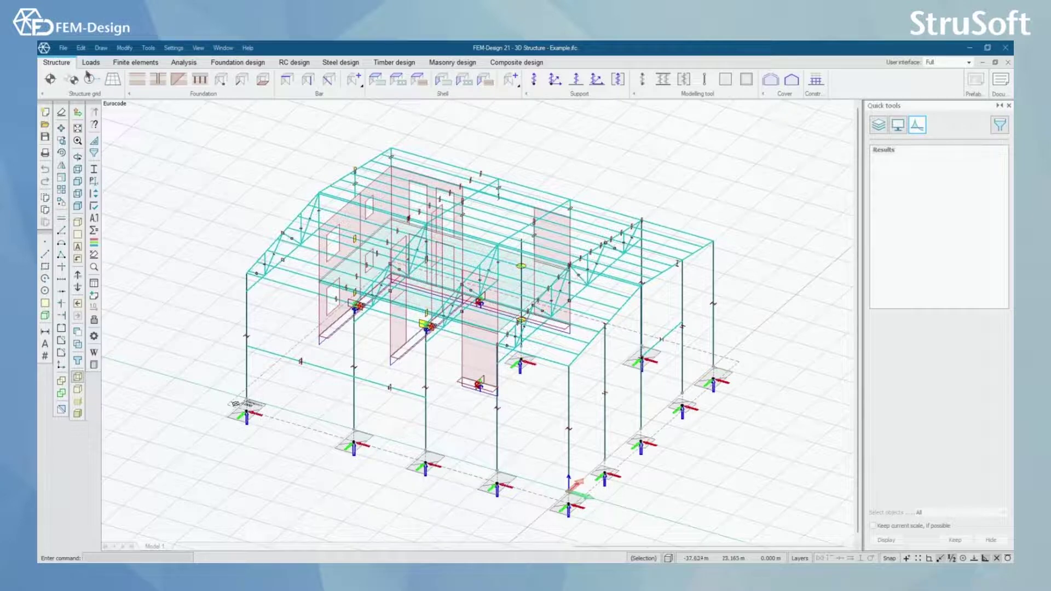
- Start an IFC export from the File menu and select all visible objects with Ctrl+A
click(67, 49)
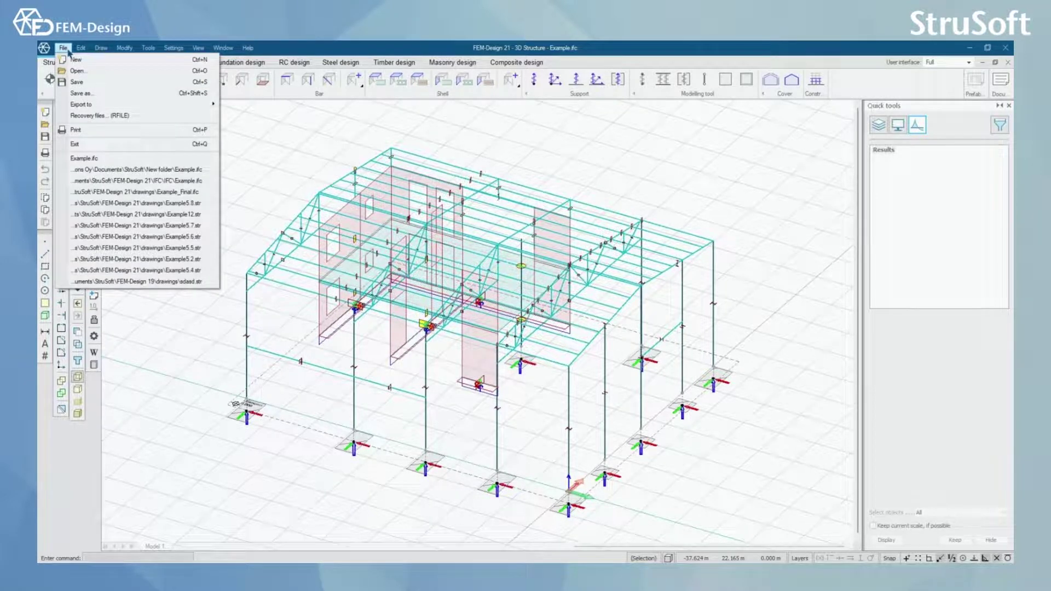
mouse_move(107, 112)
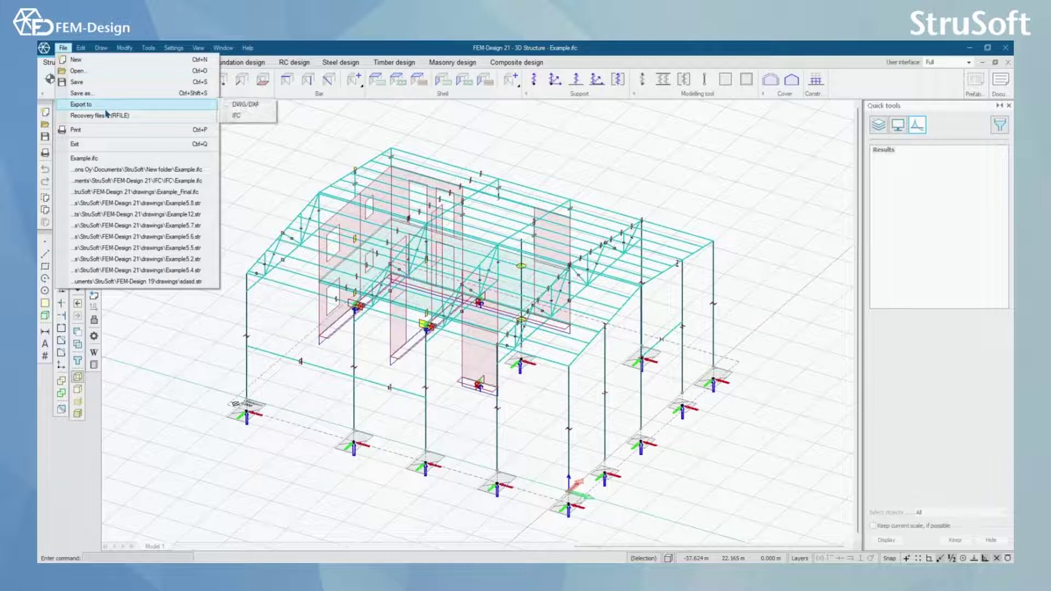
click(259, 117)
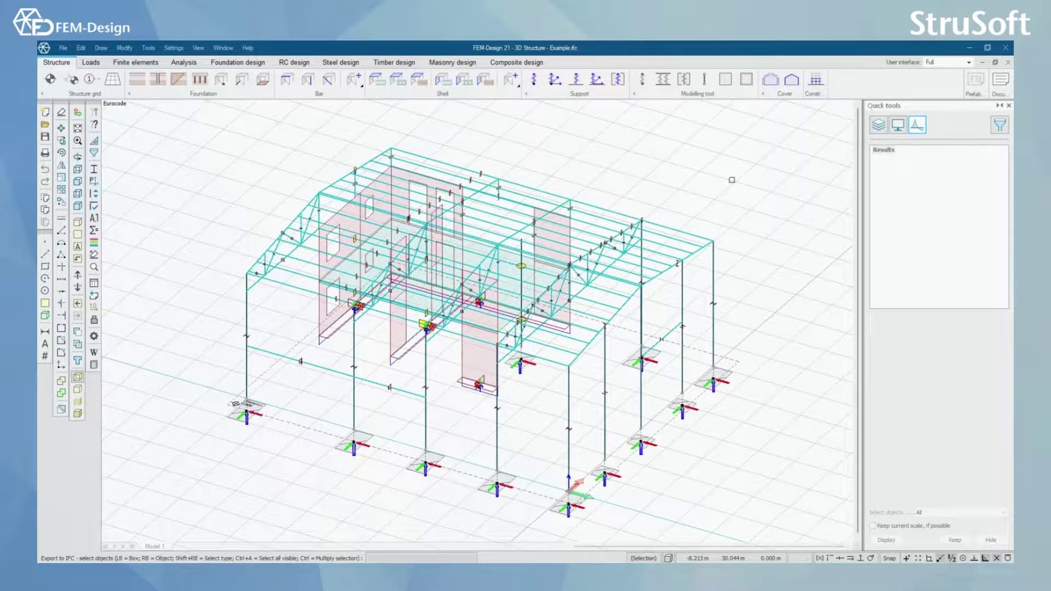
key(ctrl+a)
- Confirm the object selection and take Example1.ifc as the file name, deleting its 1
key(Return)
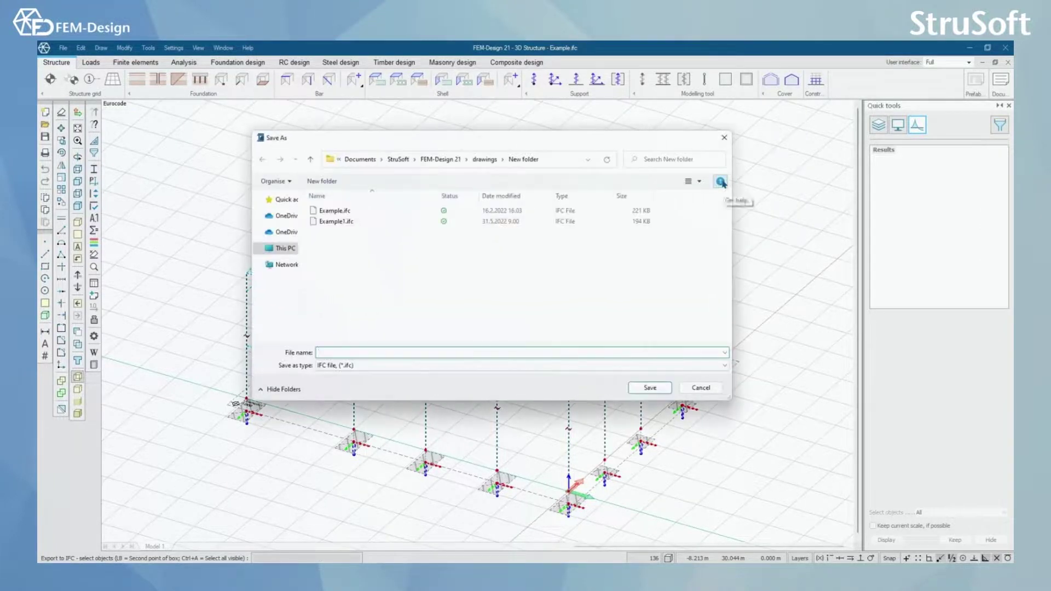
click(361, 225)
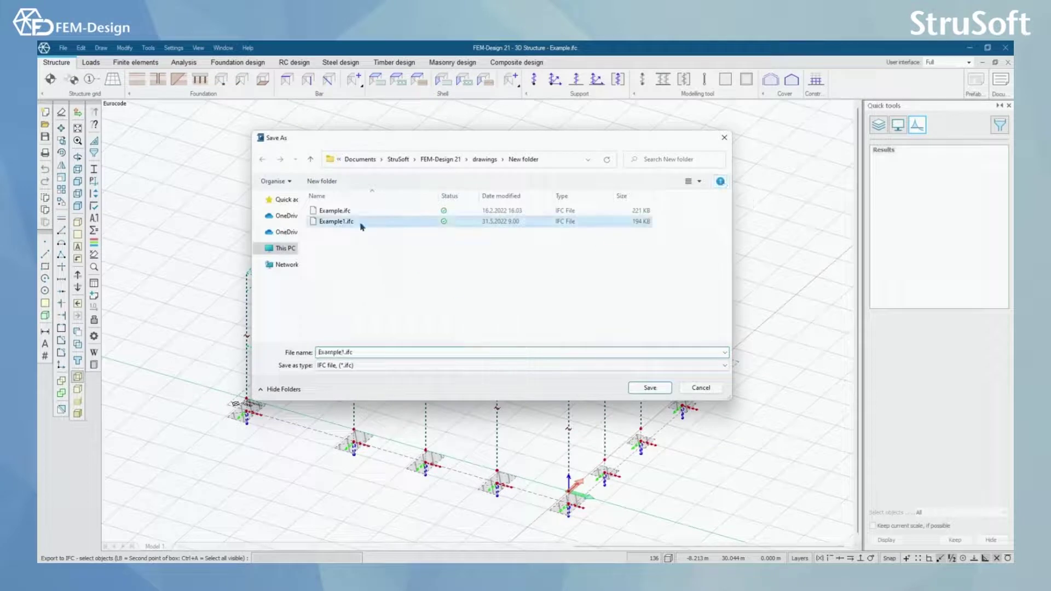
double_click(344, 352)
click(335, 352)
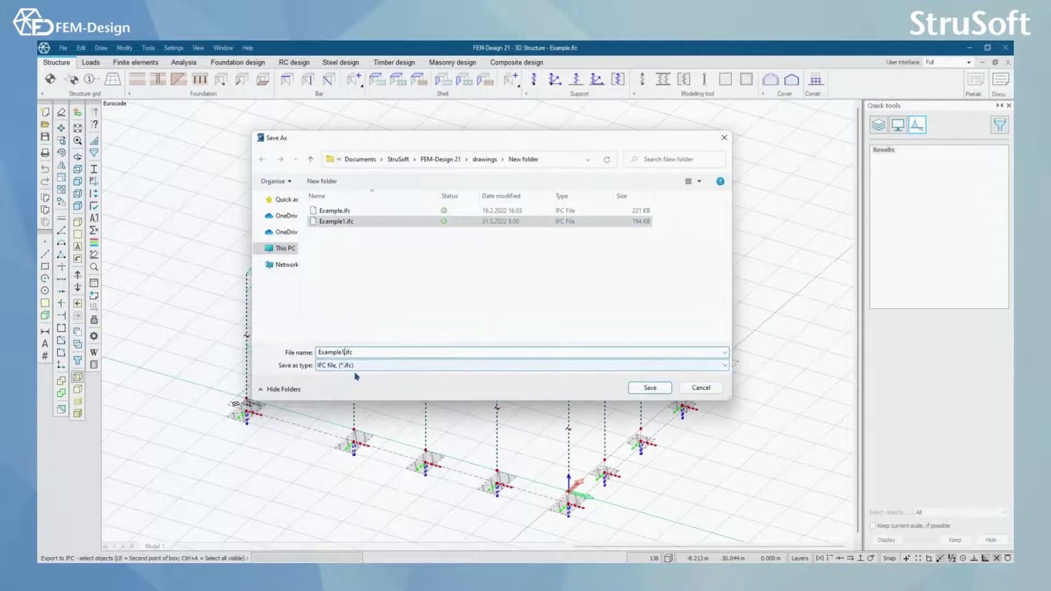
key(BackSpace)
- Save as Example2.ifc and export with IFC version 2x3 and Parametric geometry conversion
text(2)
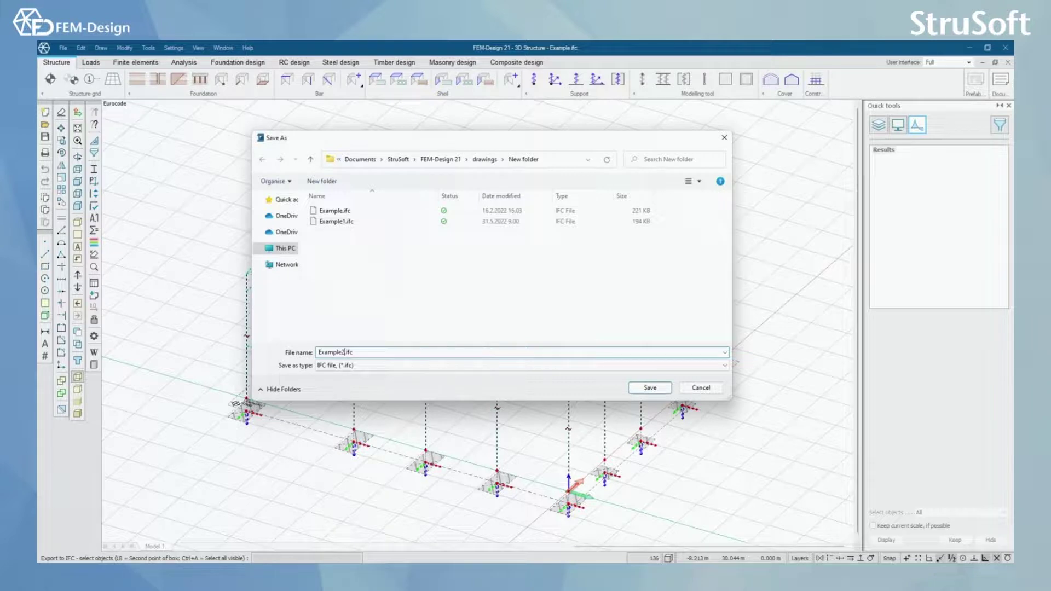
click(661, 391)
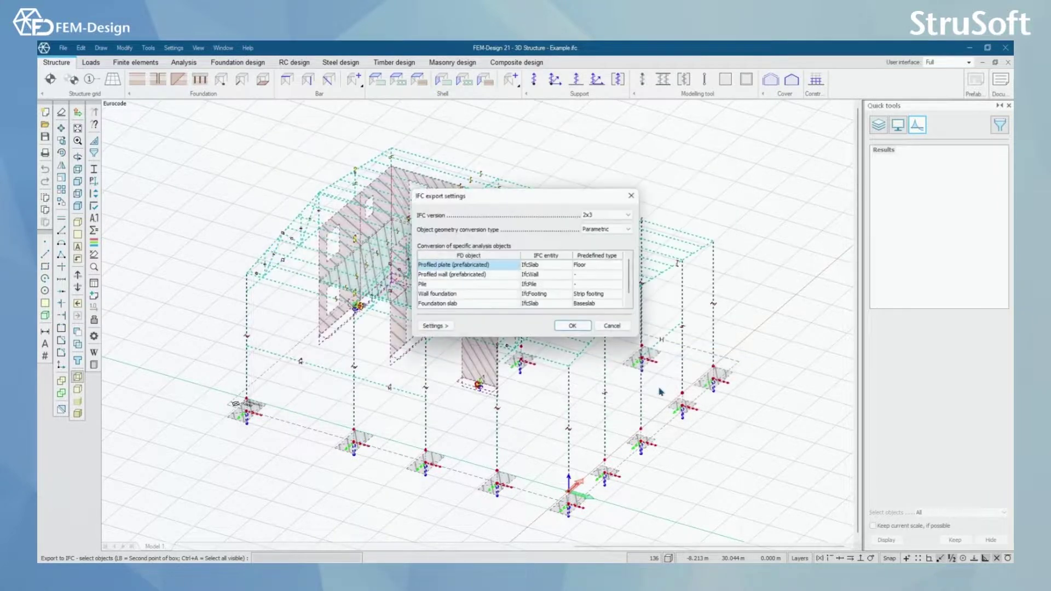
drag(482, 203, 505, 203)
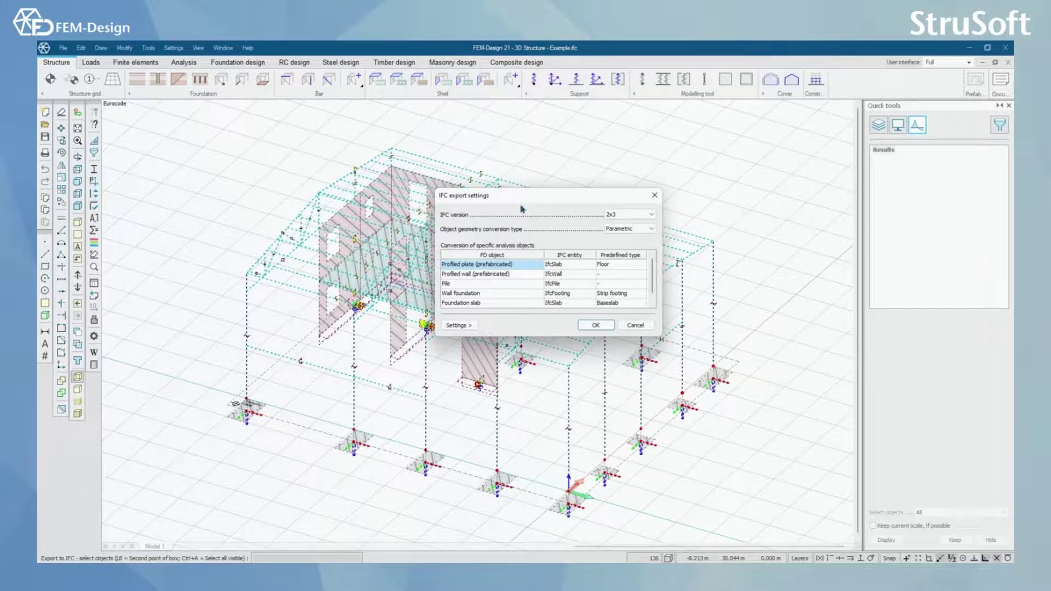
click(635, 215)
click(636, 215)
click(649, 230)
click(648, 234)
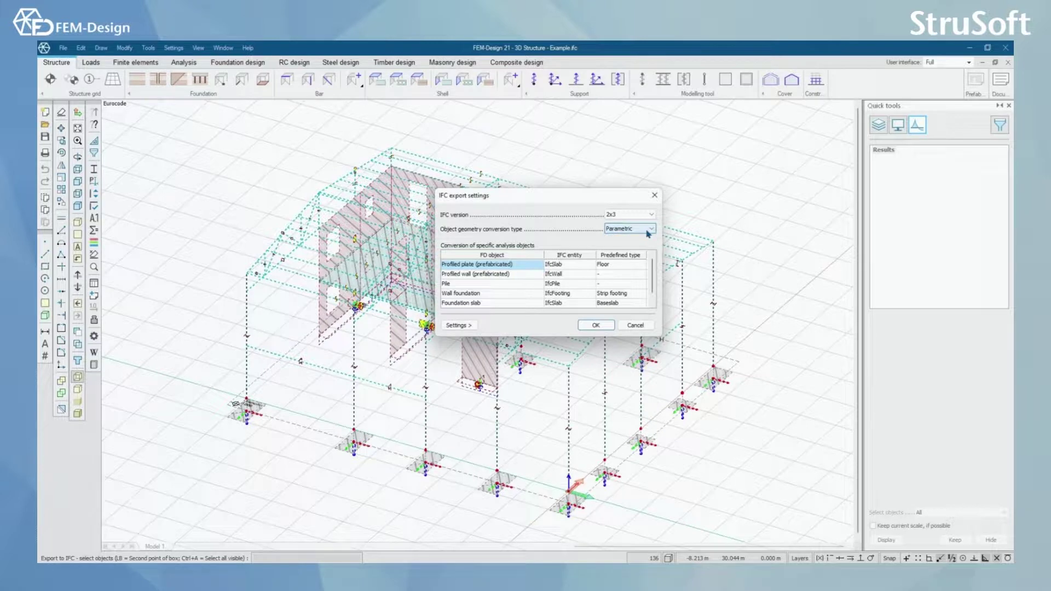
click(598, 326)
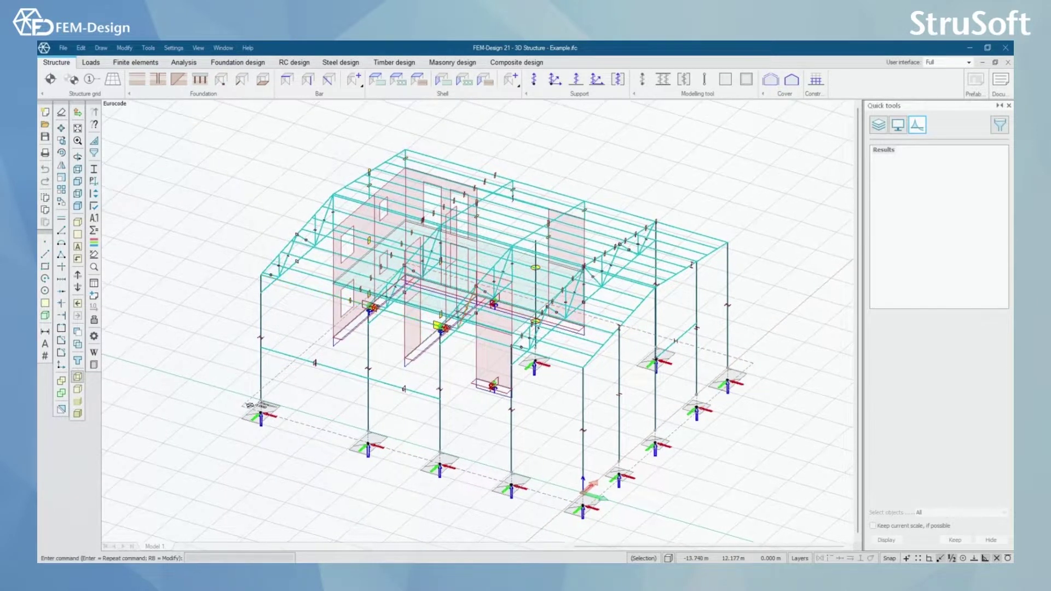
mouse_move(469, 319)
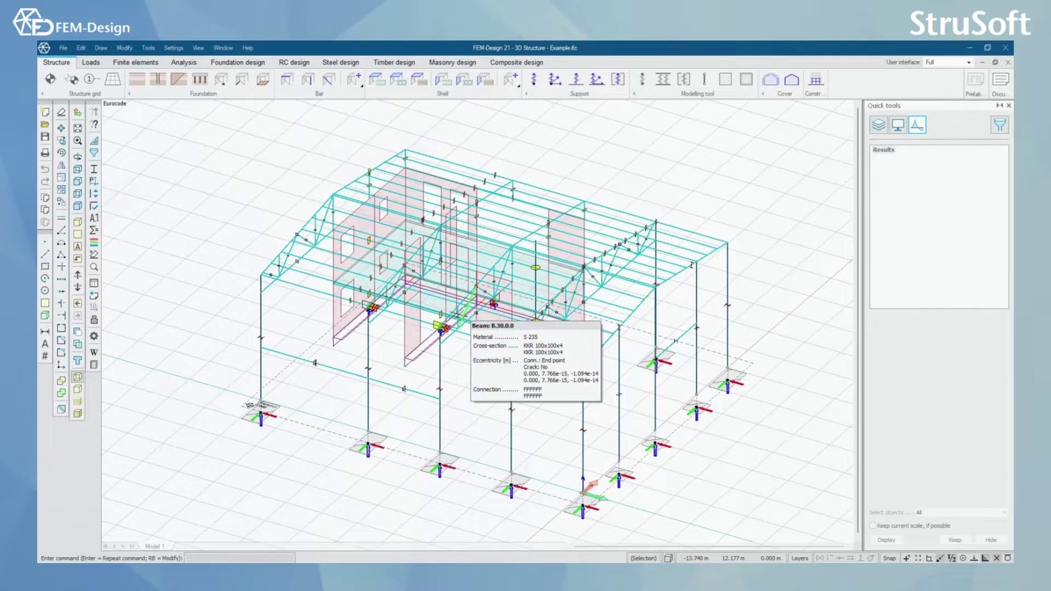